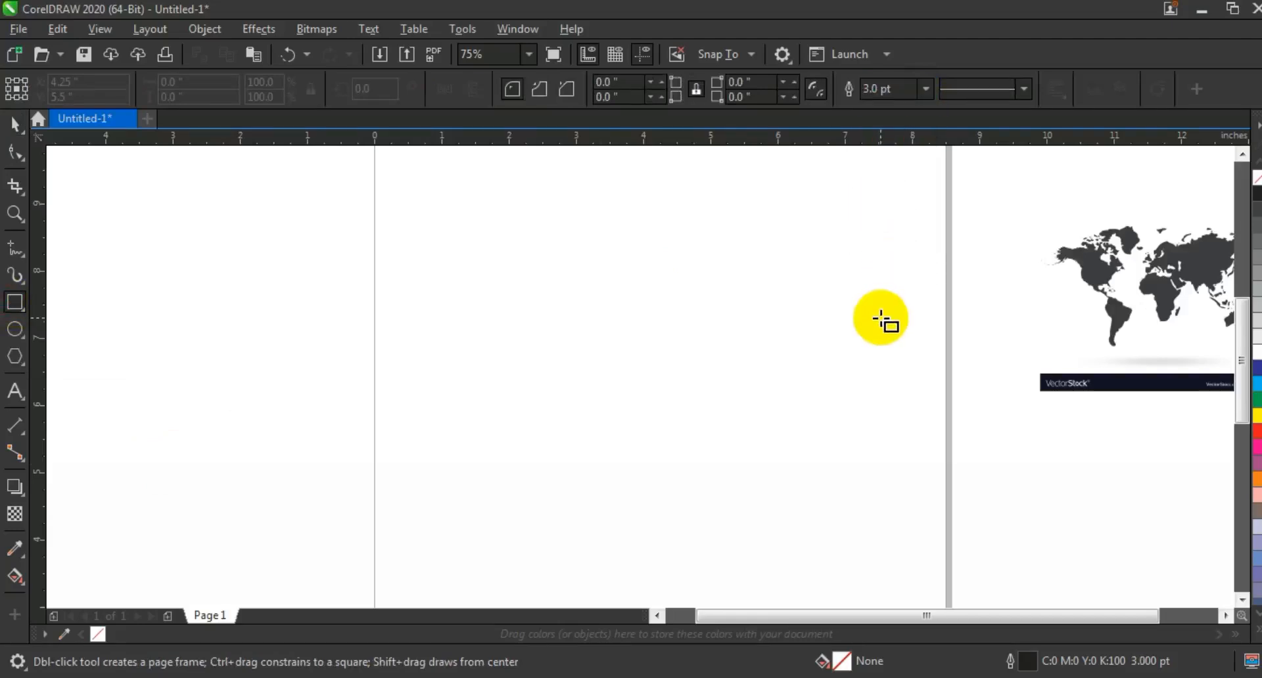
Draw a rectangle about 5.68 in wide and 3.56 in high on the upper part of the page
mouse_move(431, 243)
mouse_down()
mouse_move(667, 297)
mouse_move(752, 399)
mouse_move(777, 456)
mouse_move(814, 482)
mouse_up()
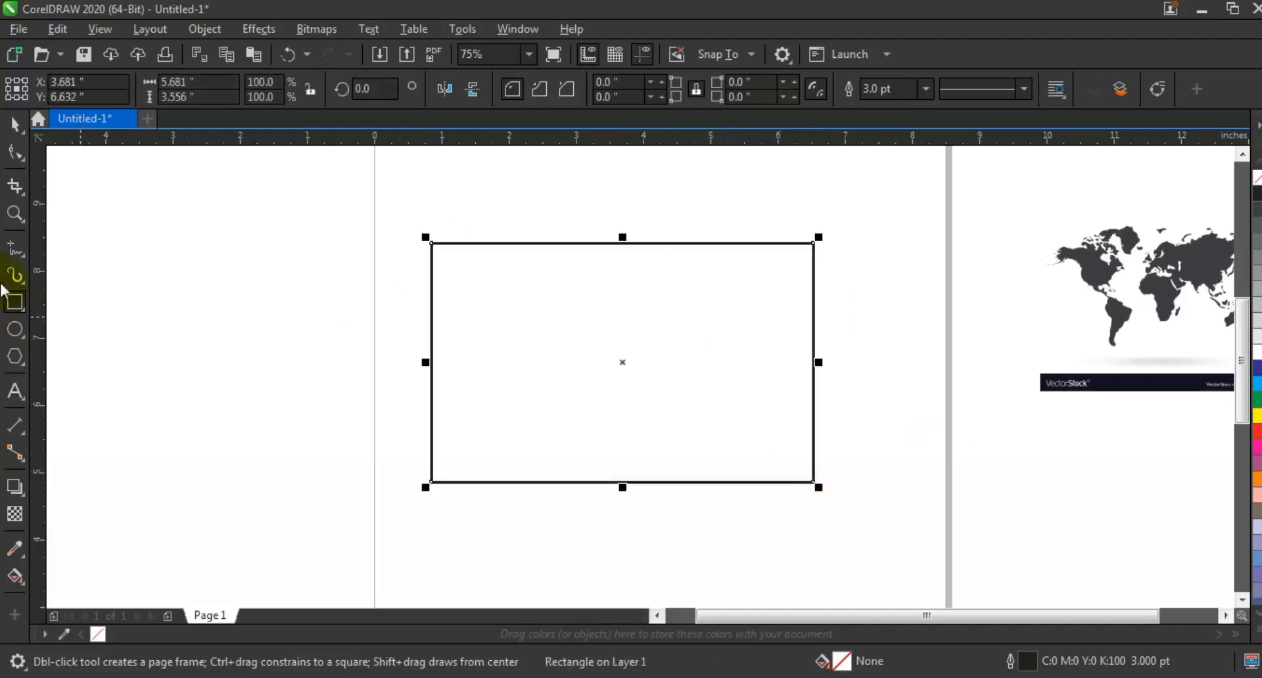
click(9, 222)
drag(361, 207, 882, 524)
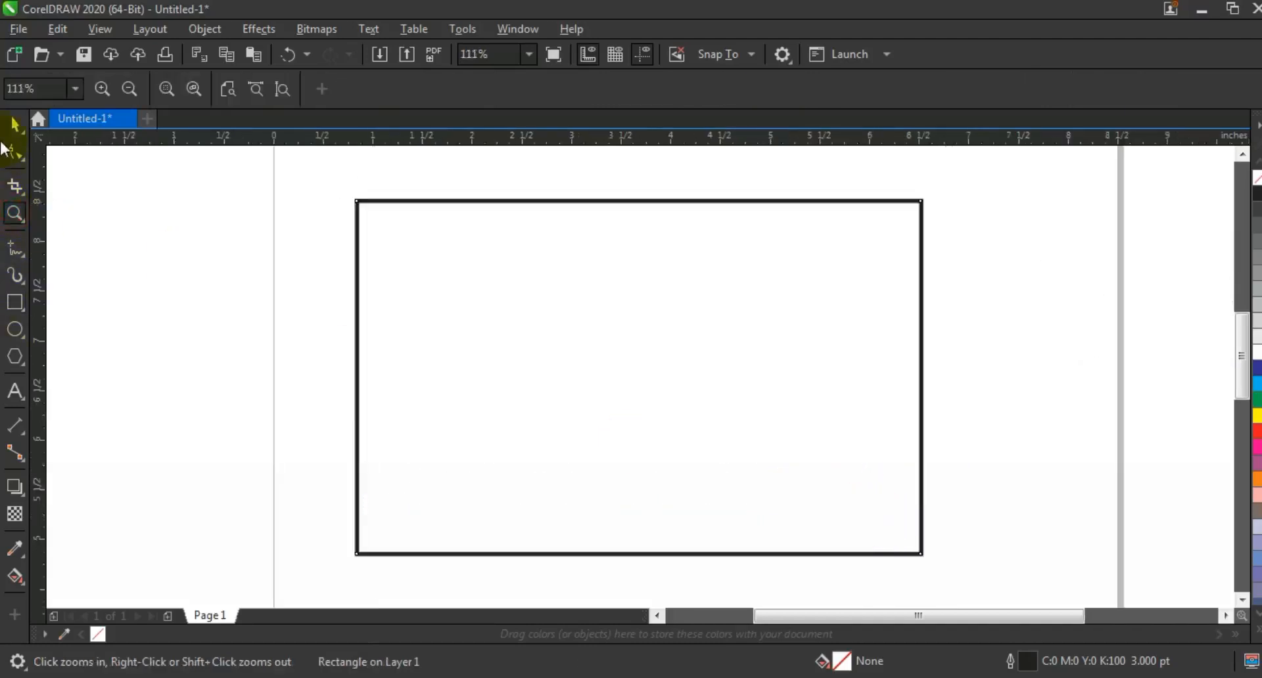
Round the rectangle's two right corners individually by about 0.25 in and its two left corners fully, about 1.78 in, into a semicircular end
click(14, 125)
click(15, 152)
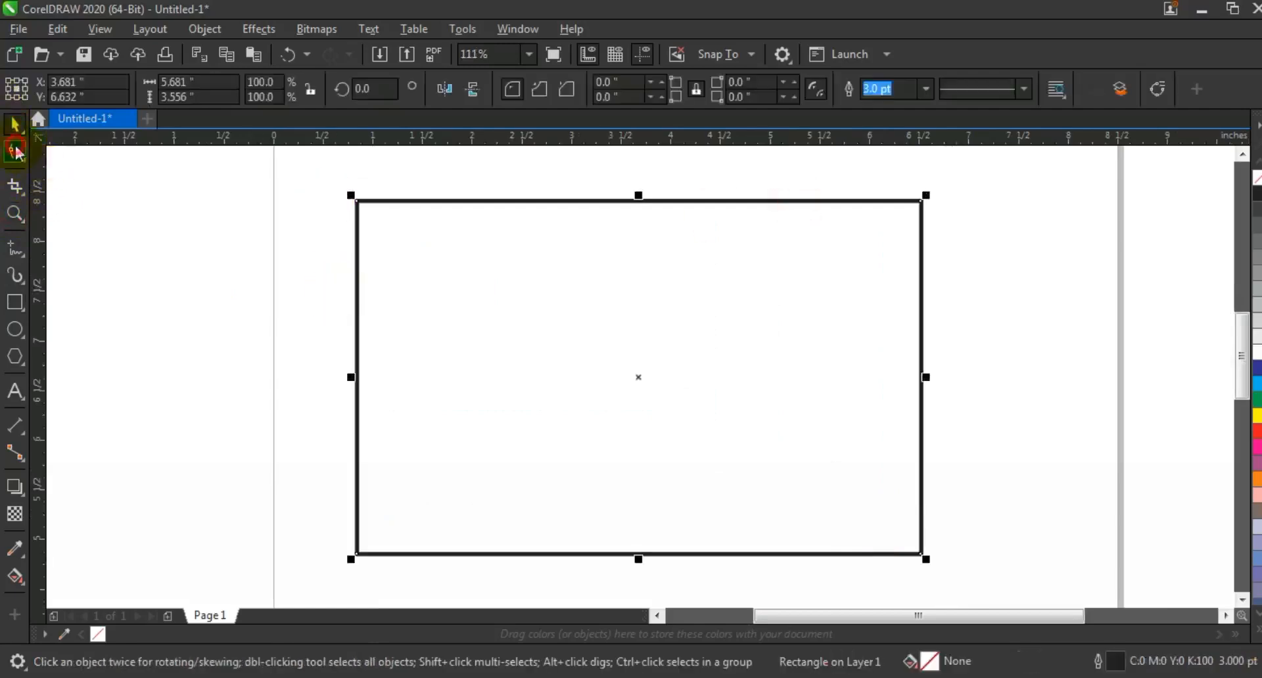
key(ctrl)
drag(920, 204, 924, 223)
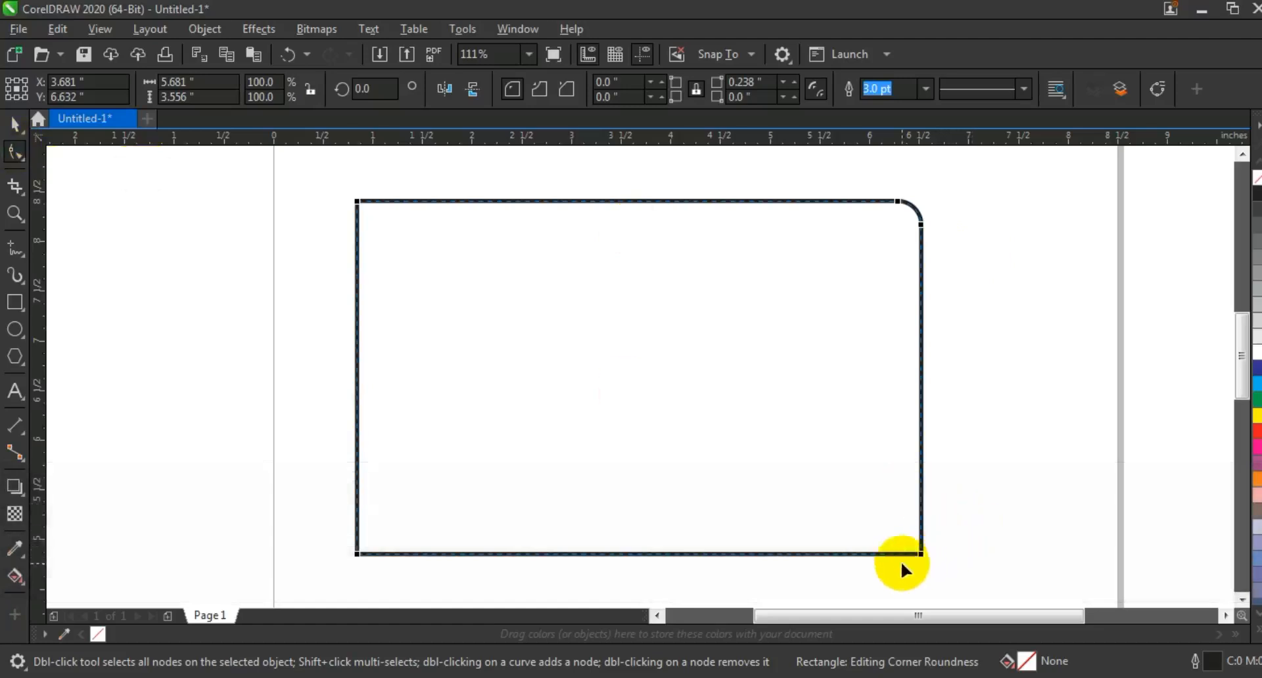
drag(920, 557, 896, 555)
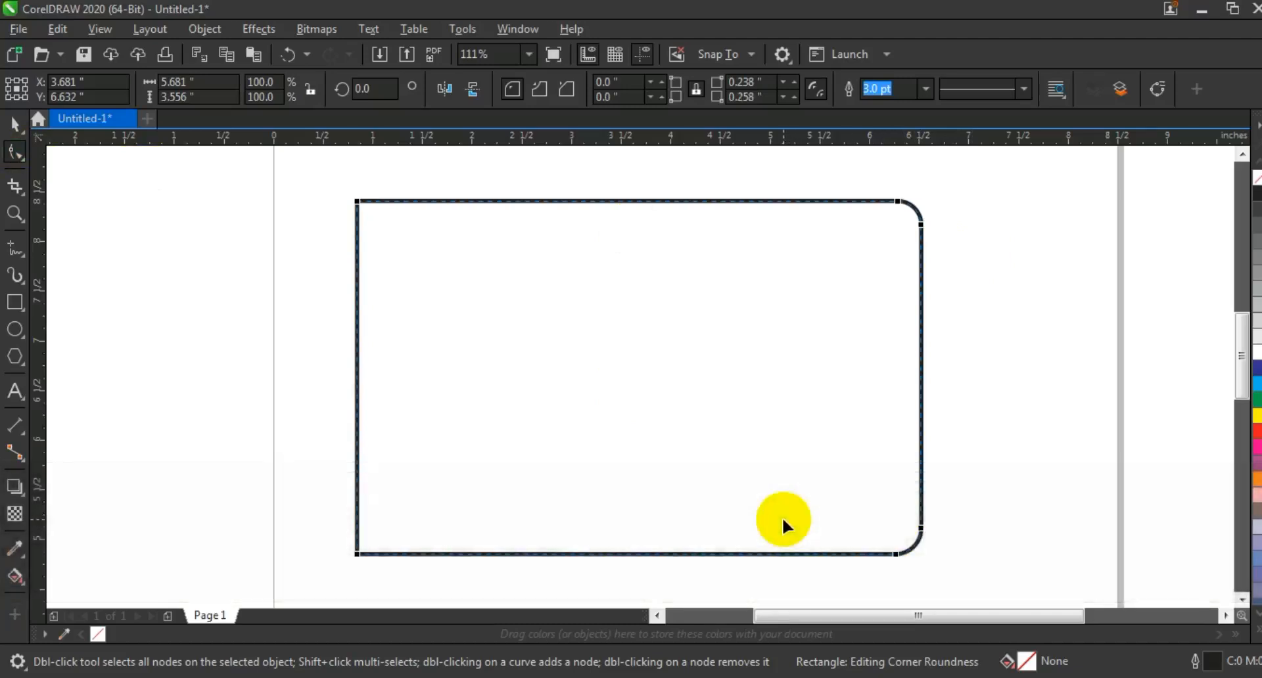
drag(358, 203, 594, 190)
drag(359, 553, 610, 547)
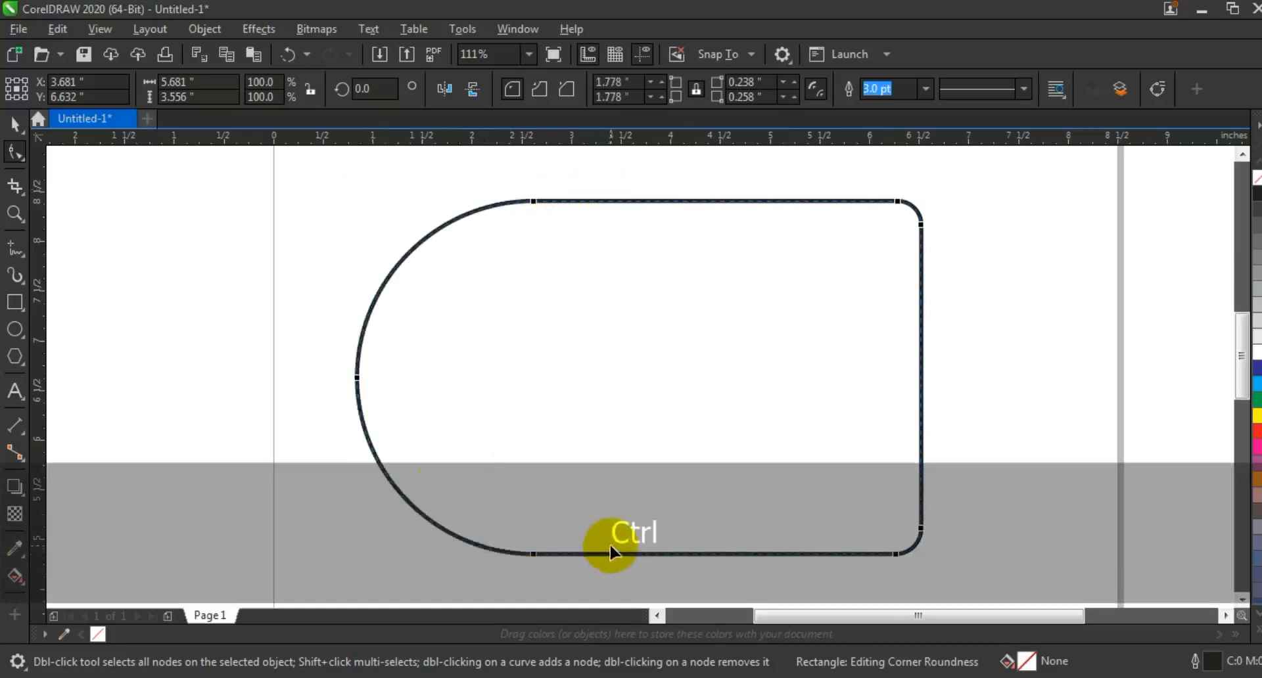
click(13, 128)
click(116, 297)
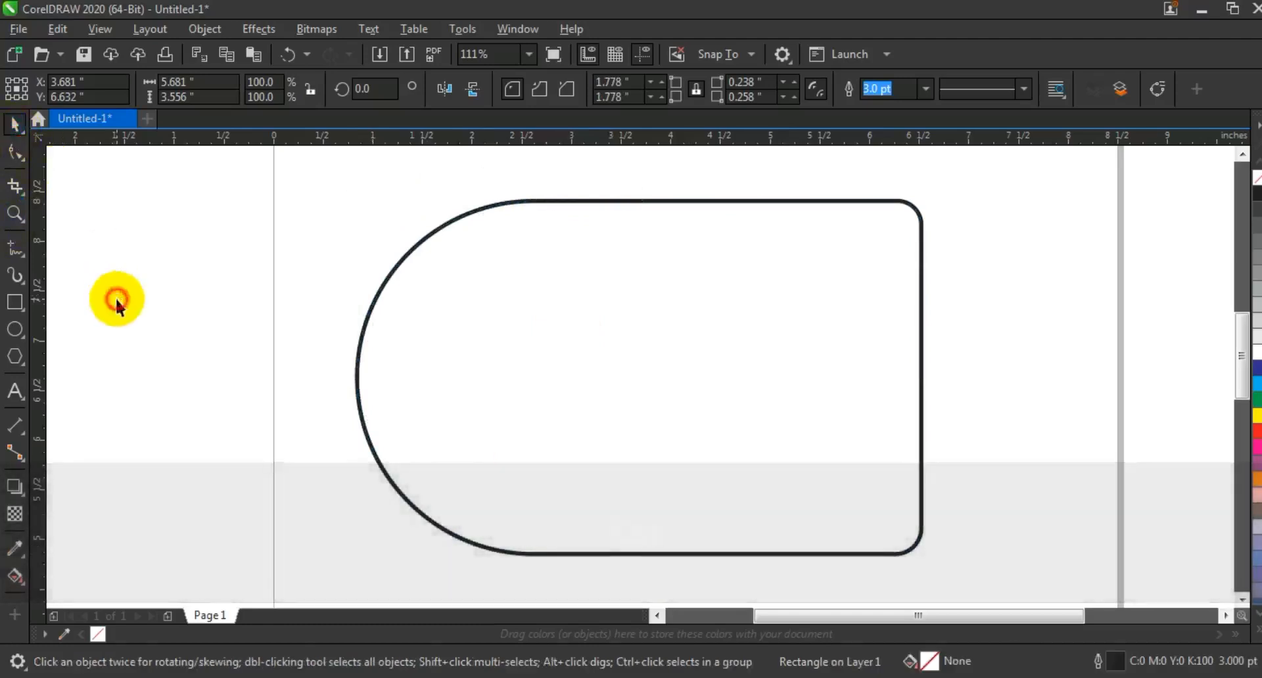
Draw a vertical line about 3.97 in long across the shape near X 2.33 in and duplicate it near X 3.76 in
click(14, 249)
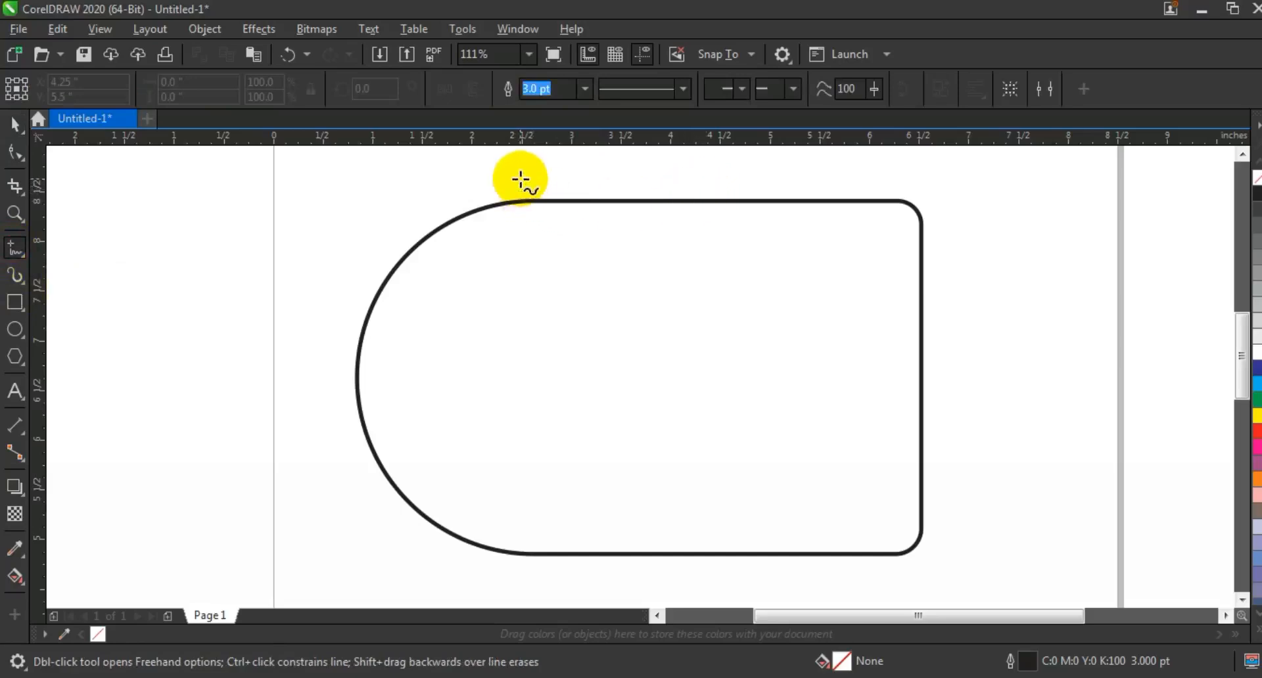
click(519, 179)
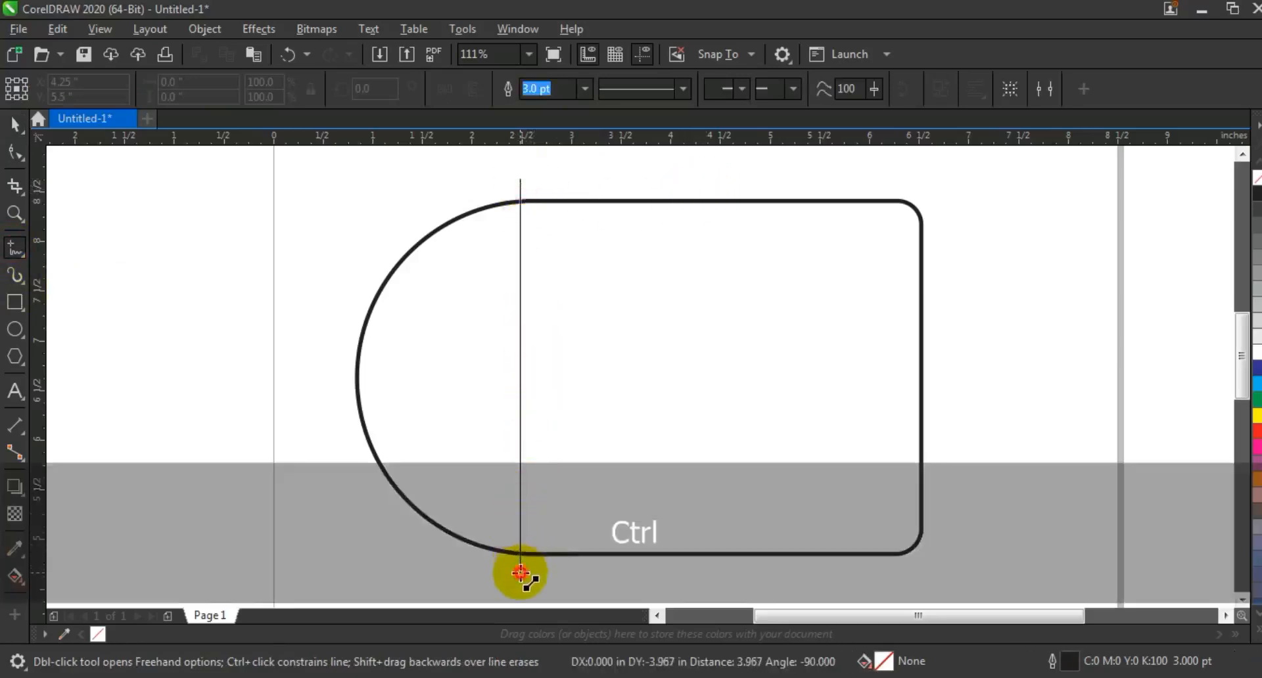
ctrl+click(519, 573)
click(16, 125)
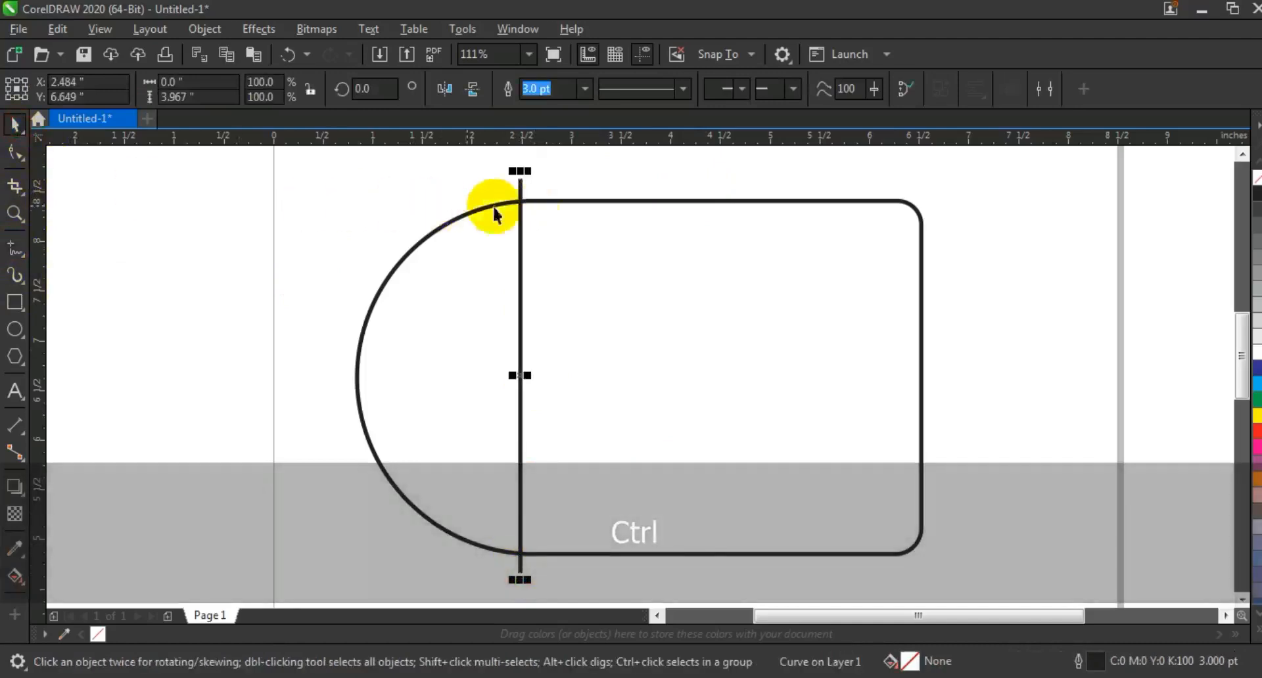
drag(518, 215, 506, 221)
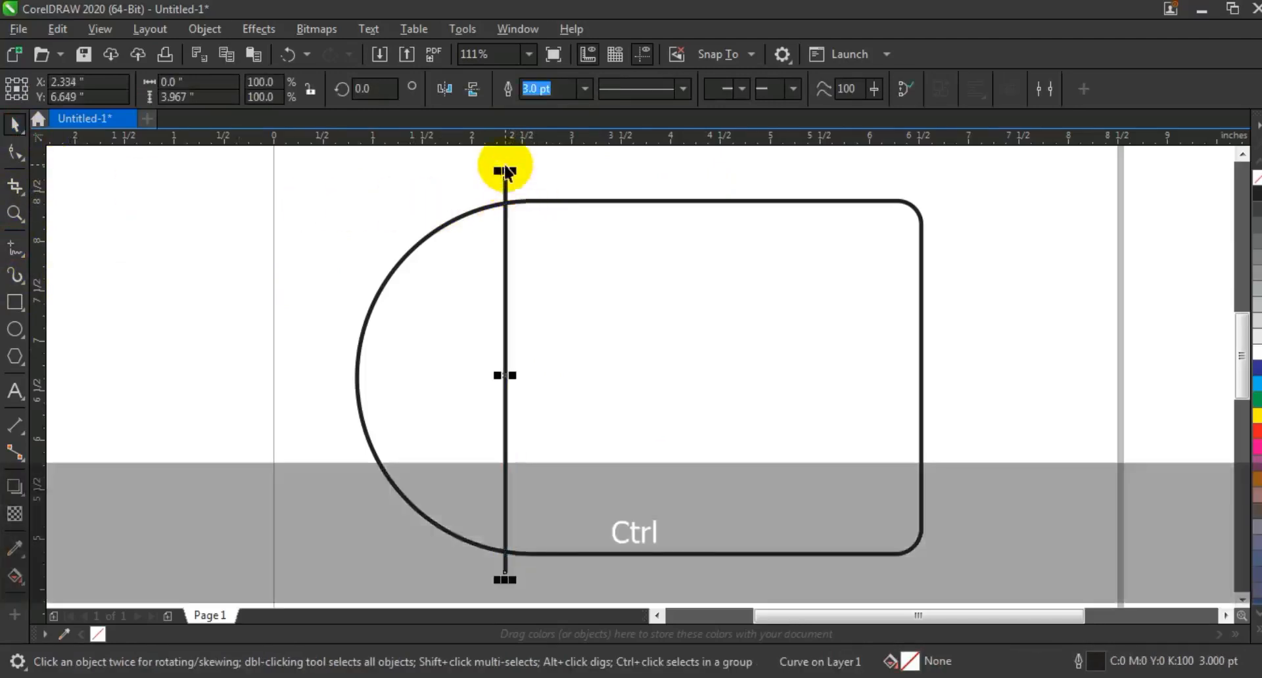
drag(506, 172, 507, 167)
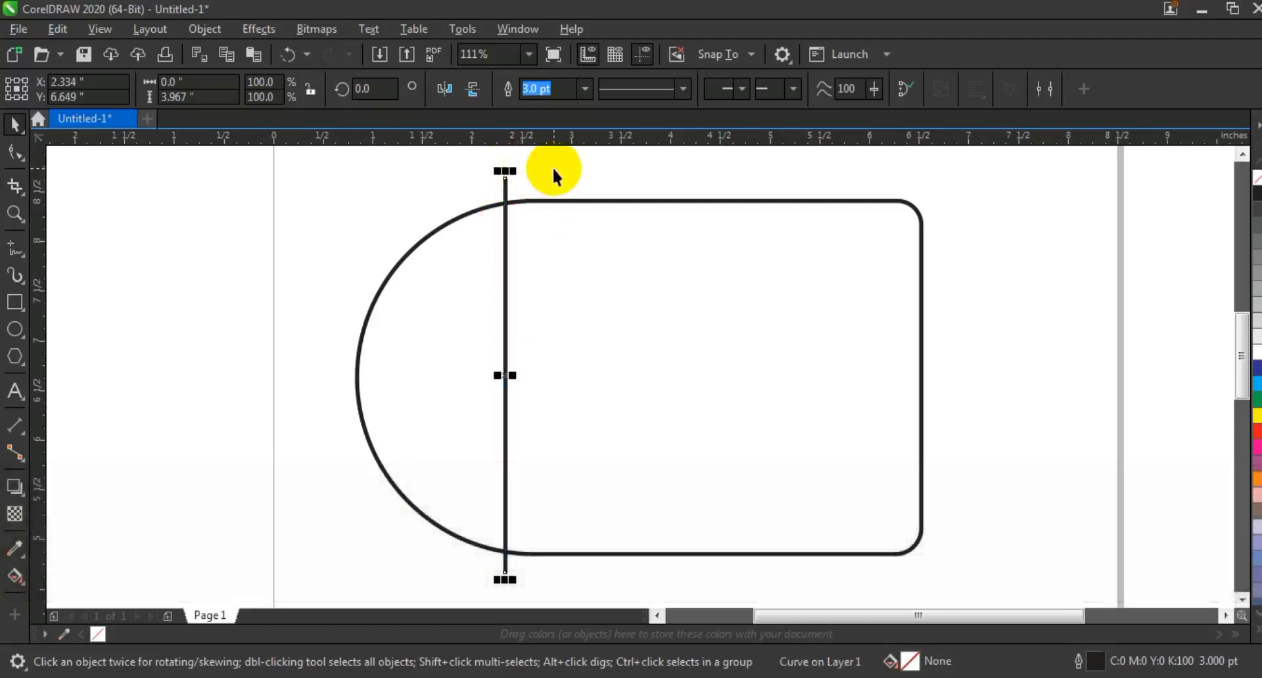
drag(506, 295, 643, 286)
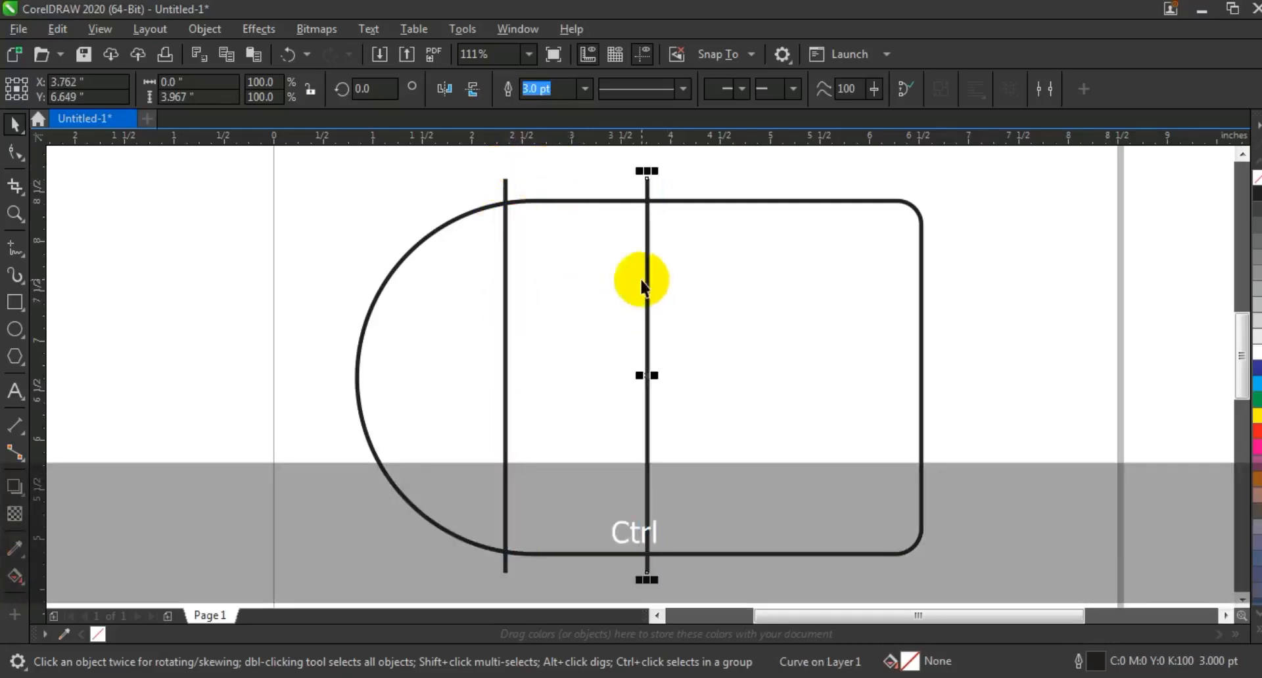
click(986, 276)
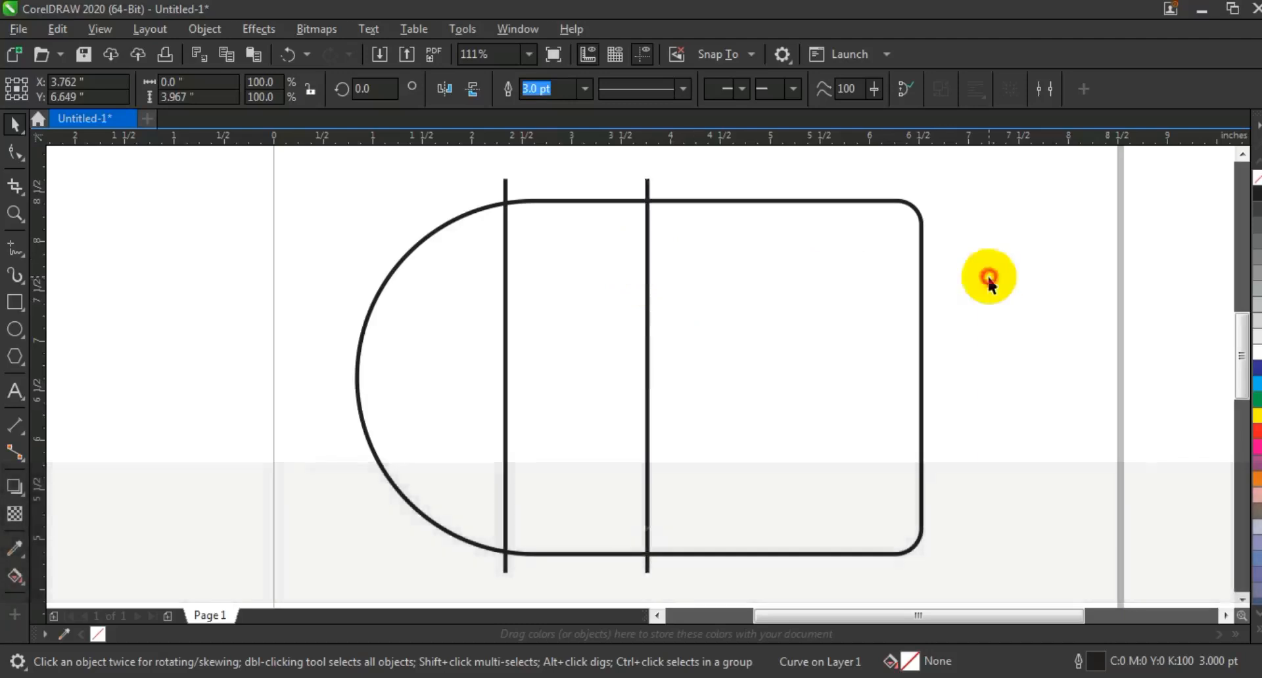
Draw a horizontal line about 4.7 in long from the left vertical line past the shape's right edge, and add two evenly spaced copies below
click(17, 248)
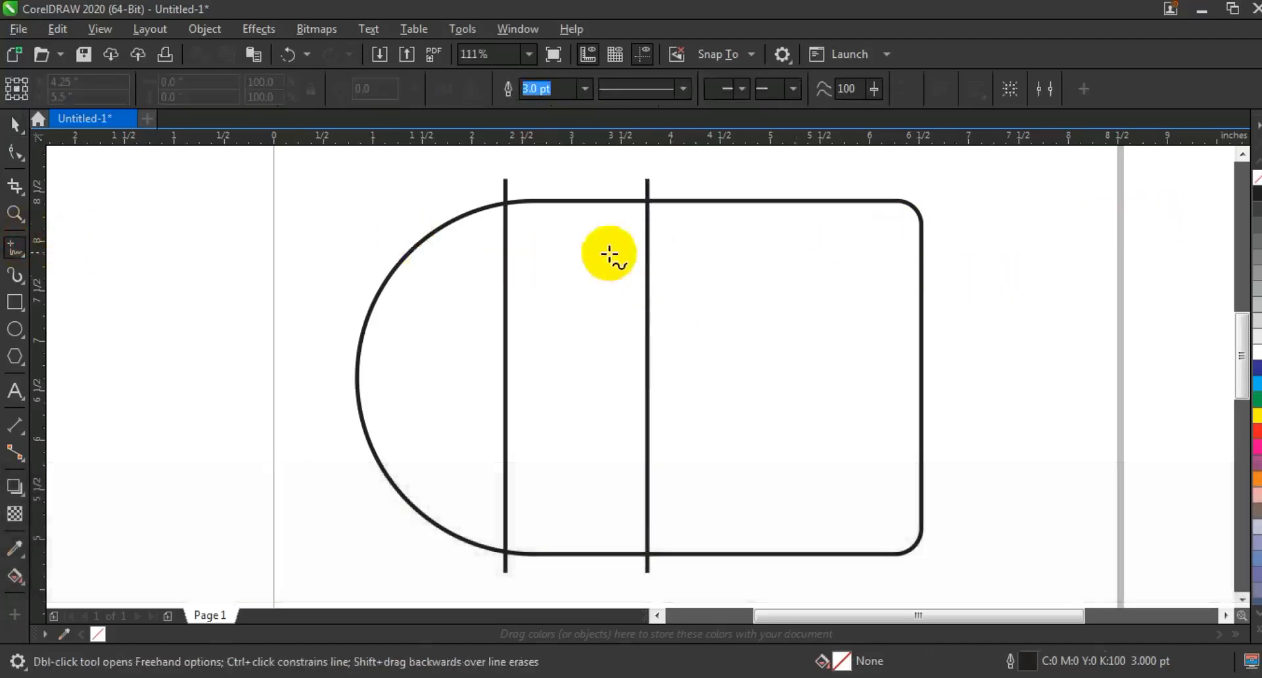
drag(504, 263, 971, 280)
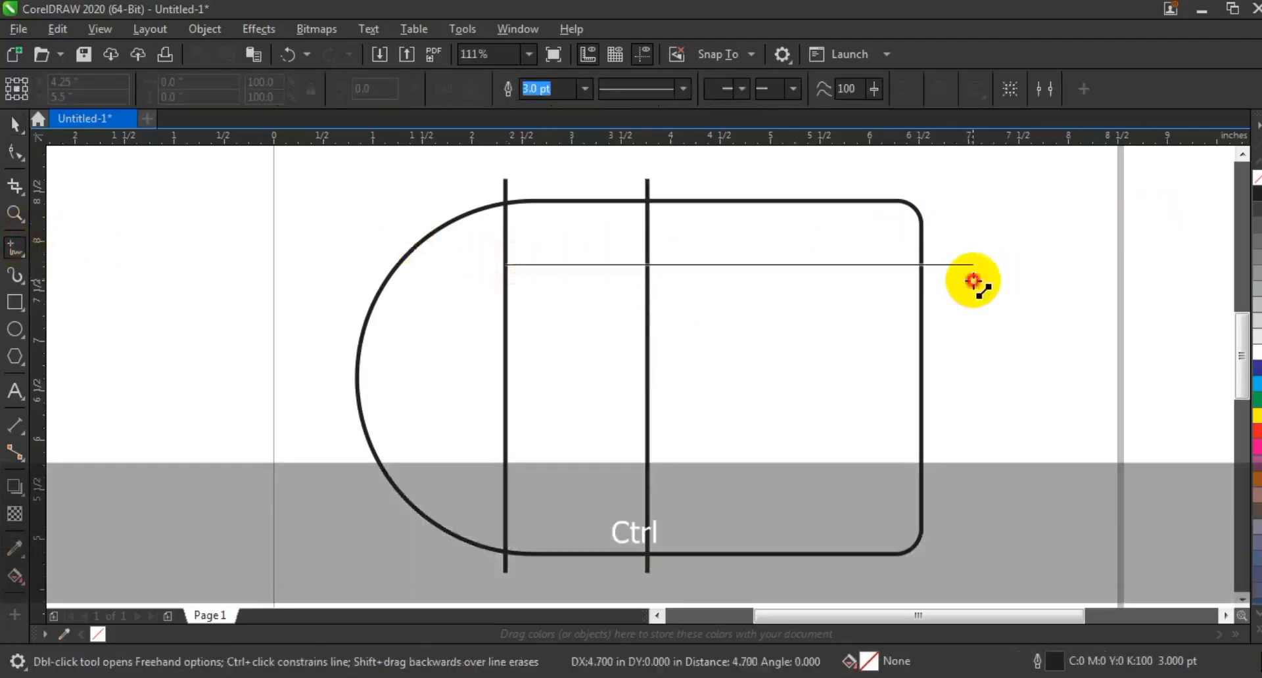
ctrl+click(972, 281)
click(13, 126)
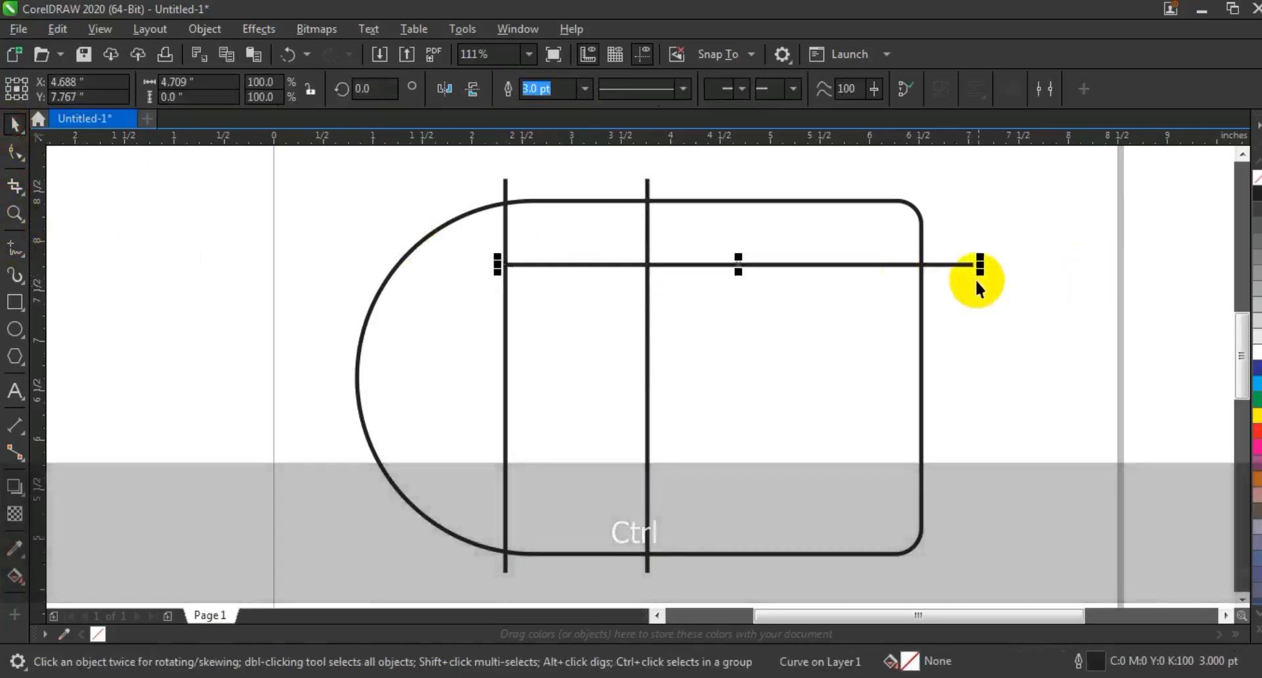
drag(959, 265, 959, 353)
key(ctrl+r)
Combine the three horizontal lines, stretch them vertically to about 116.5%, and center them vertically on the rounded shape
drag(1037, 234, 474, 467)
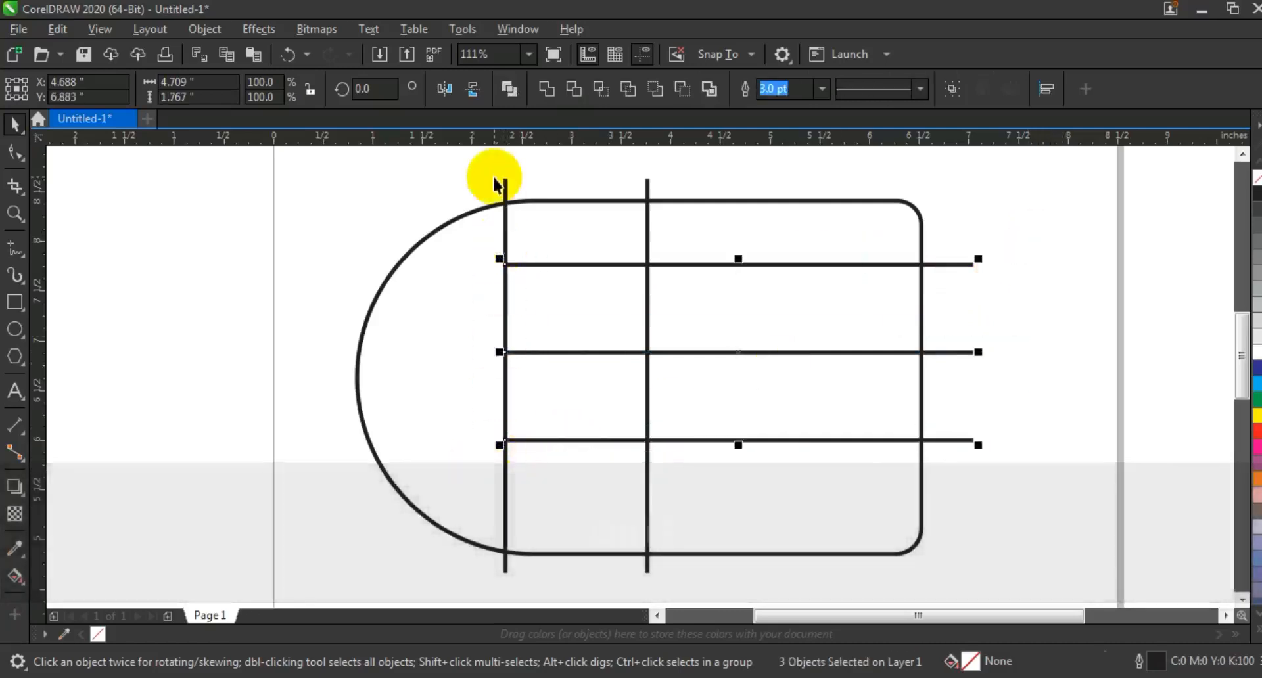
click(514, 90)
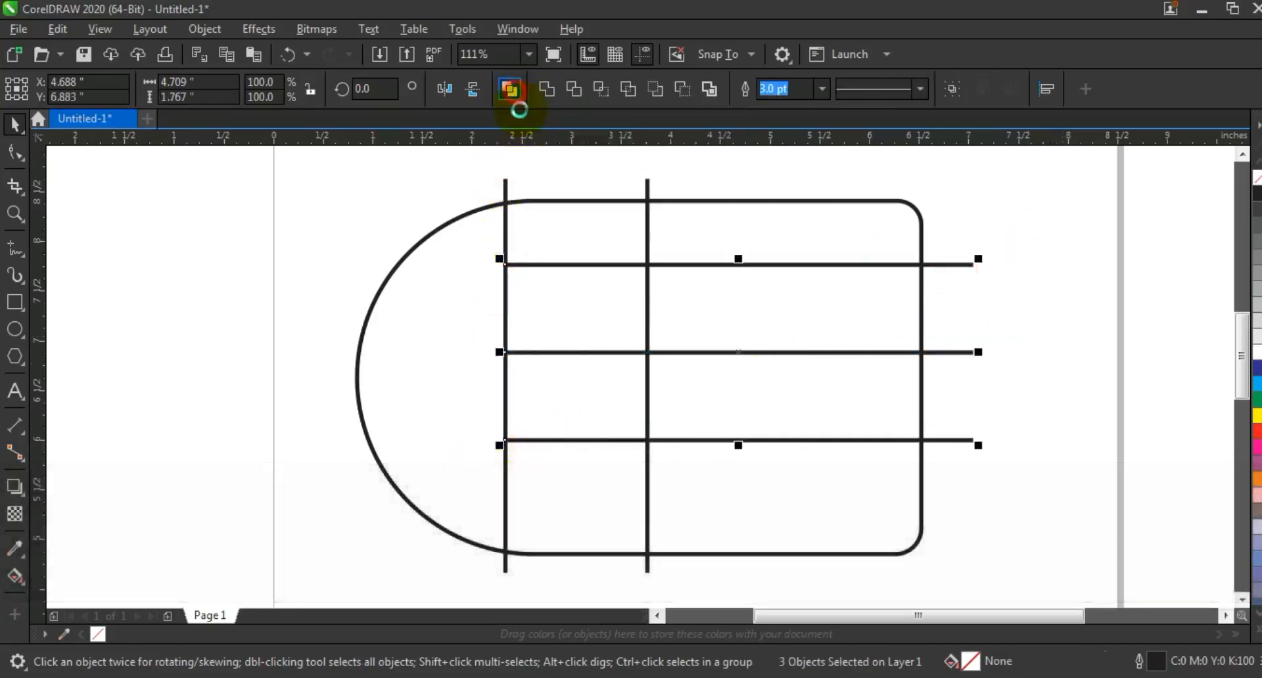
click(740, 448)
drag(739, 449, 738, 477)
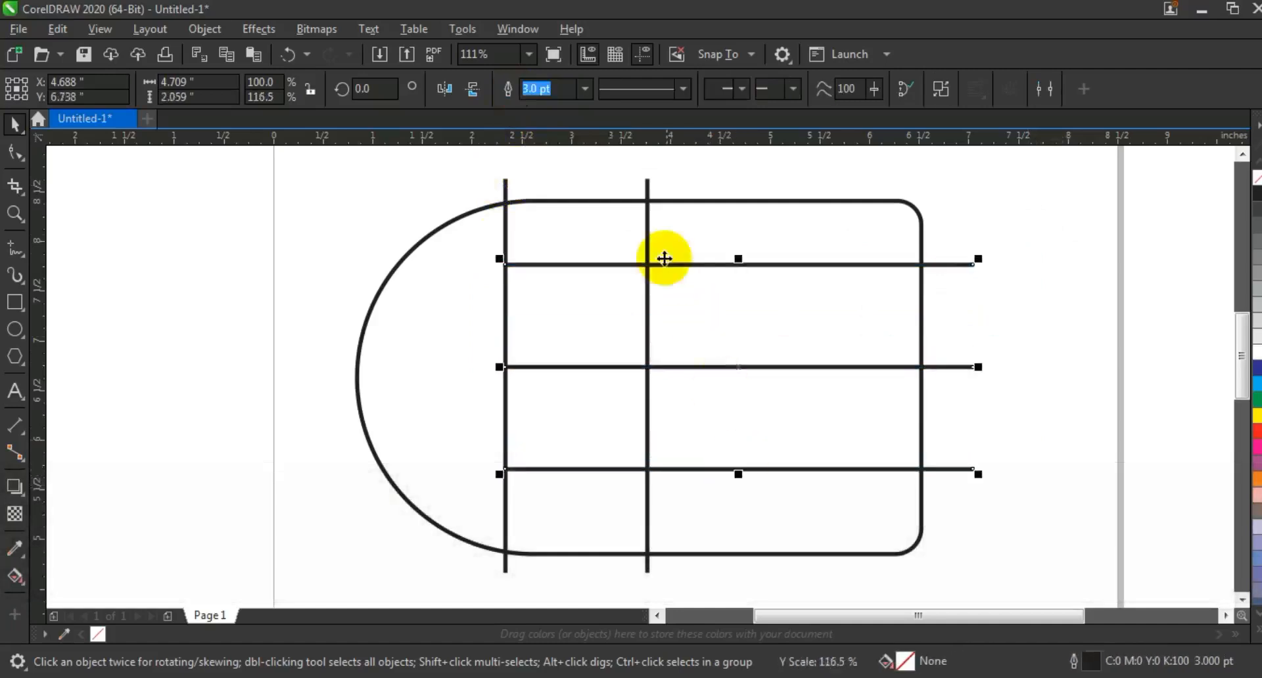
shift+click(674, 202)
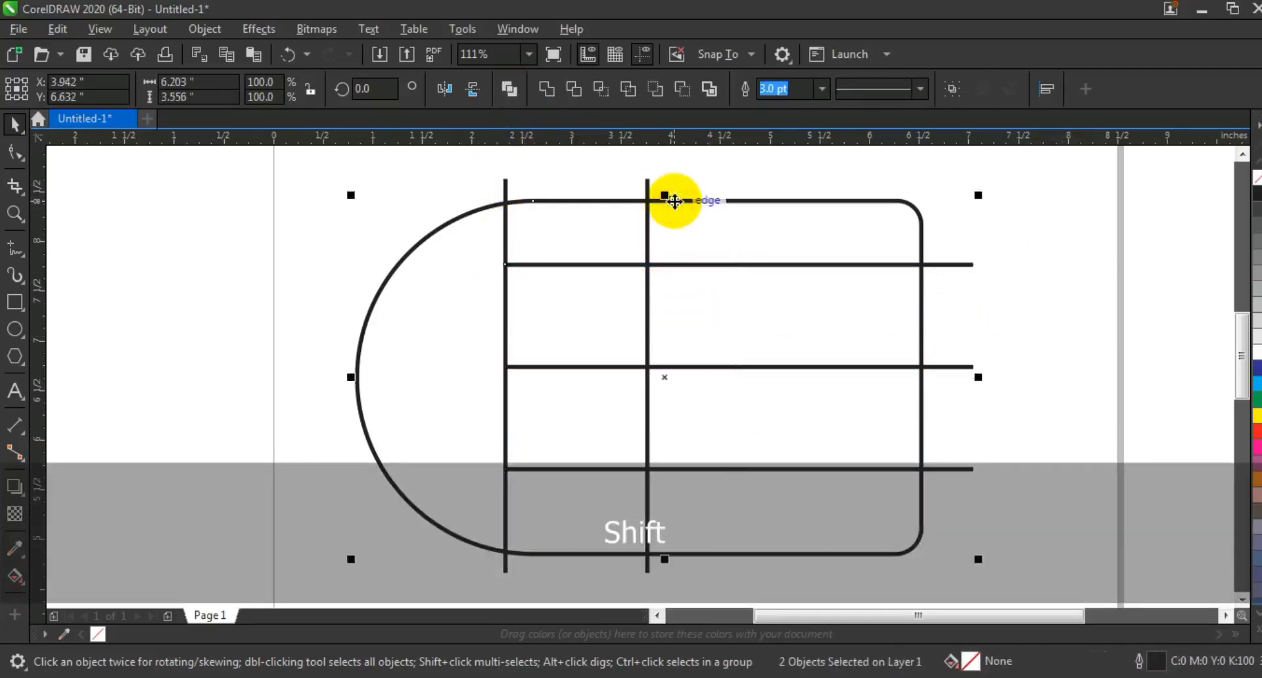
key(e)
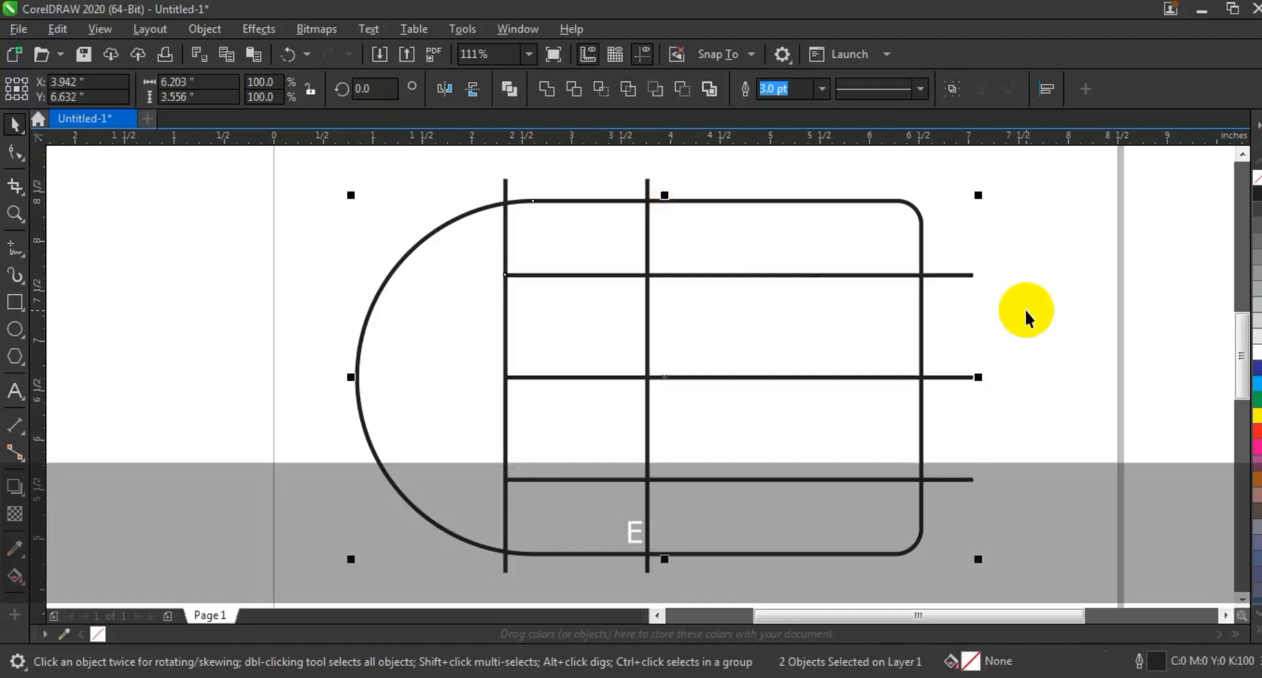
click(1026, 312)
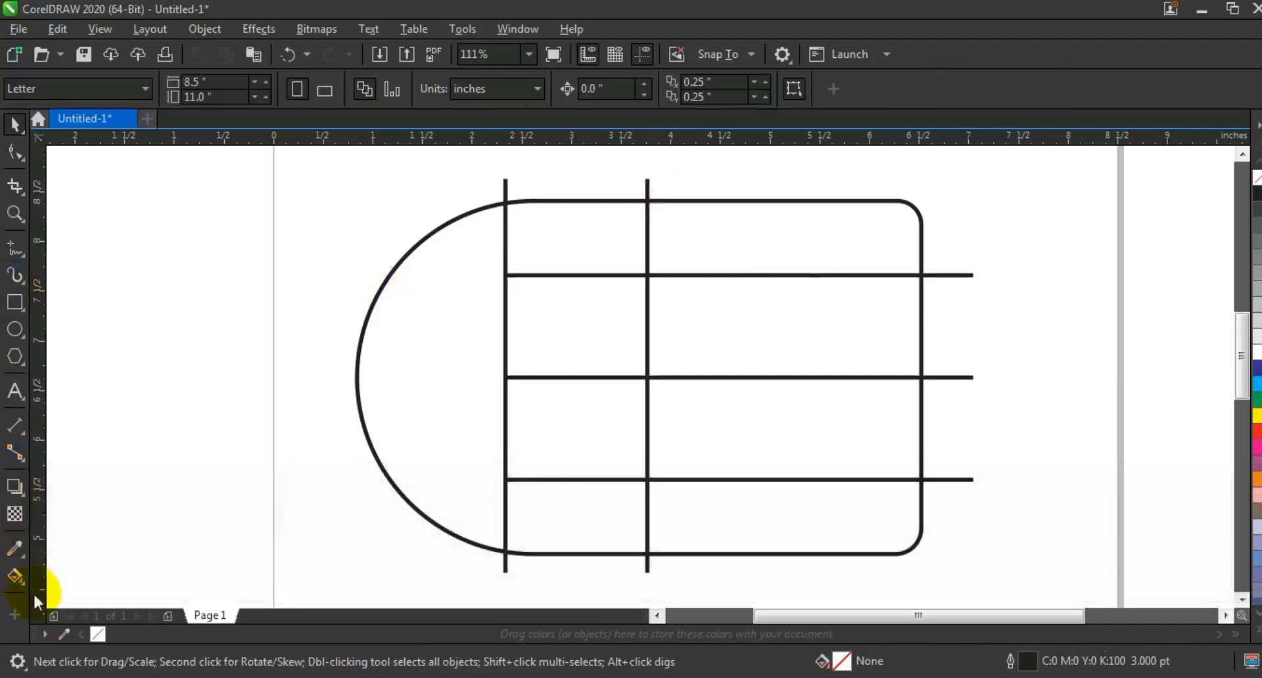
Smart Fill all nine enclosed regions of the shape with light purple and a 0.5 pt outline
drag(22, 582, 58, 594)
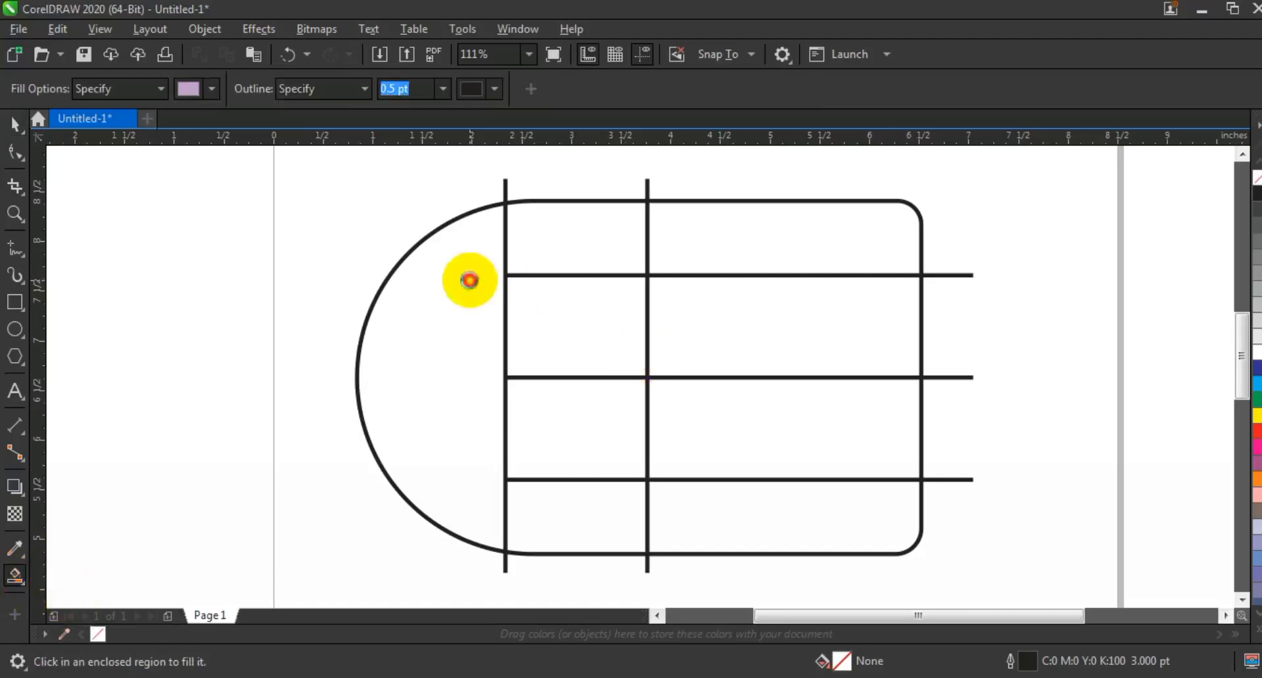
click(469, 281)
click(571, 245)
click(561, 332)
click(557, 447)
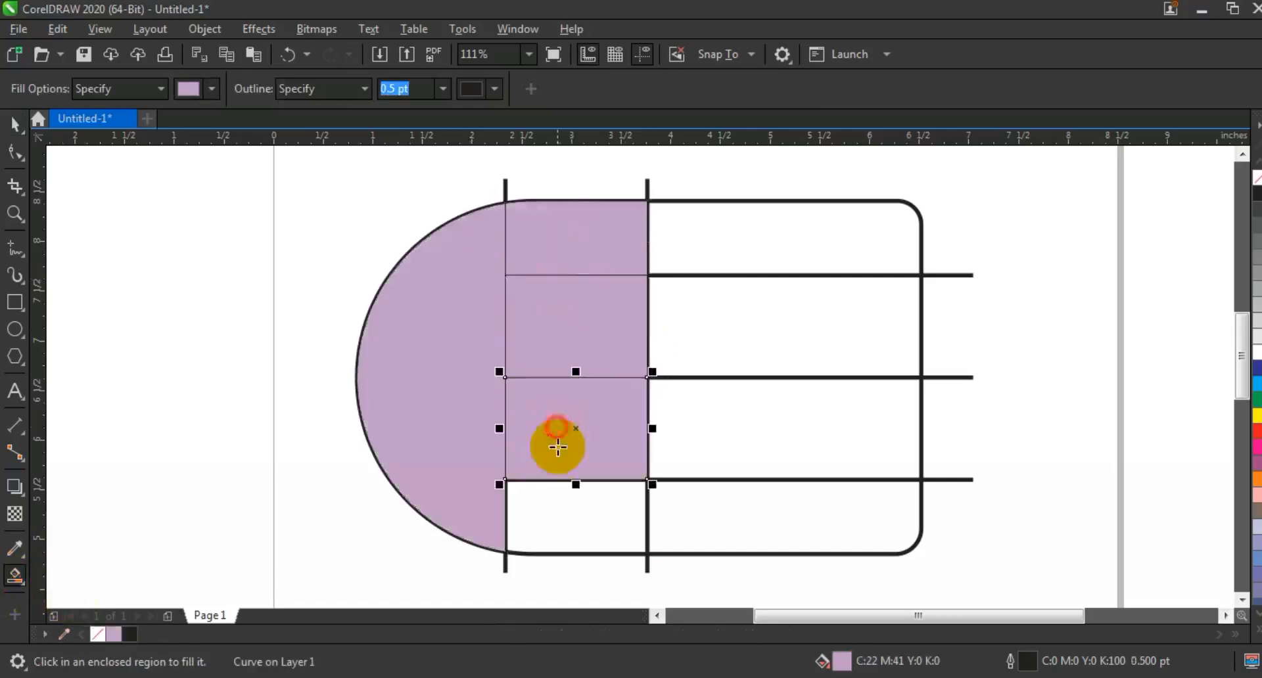
click(558, 516)
click(741, 518)
click(724, 413)
click(752, 331)
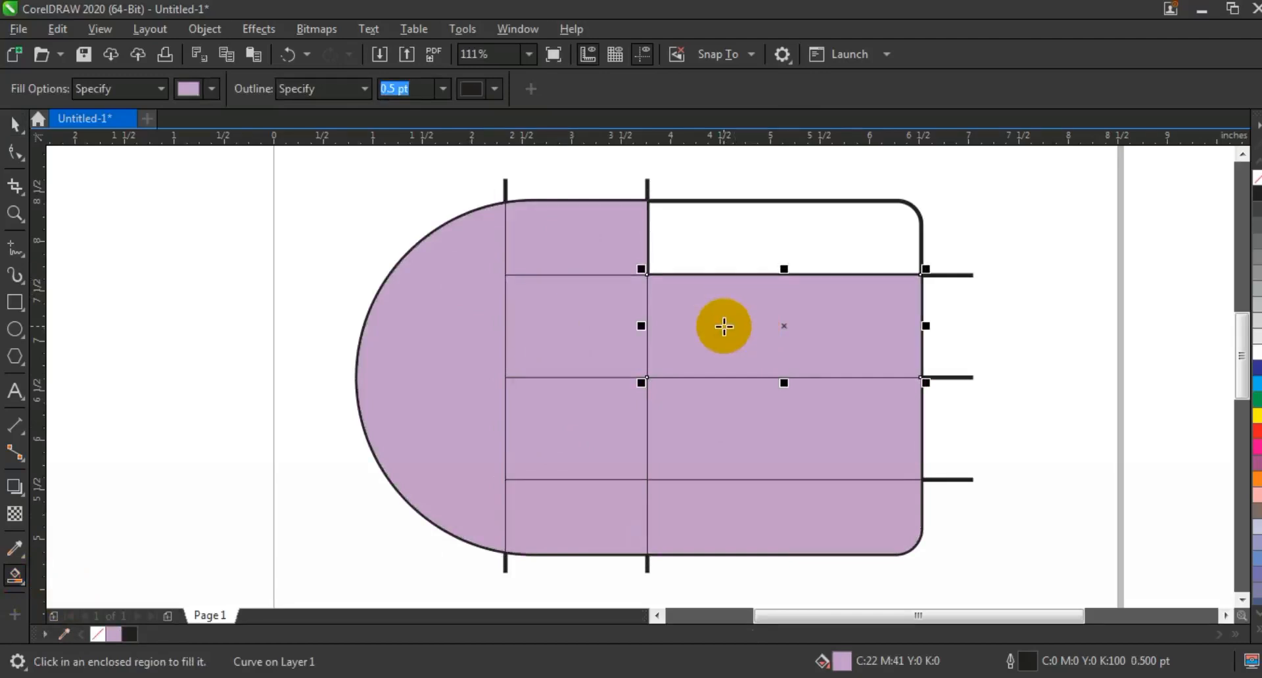
click(747, 228)
Delete the combined horizontal lines and the two vertical divider lines that stick out beyond the filled regions
click(16, 123)
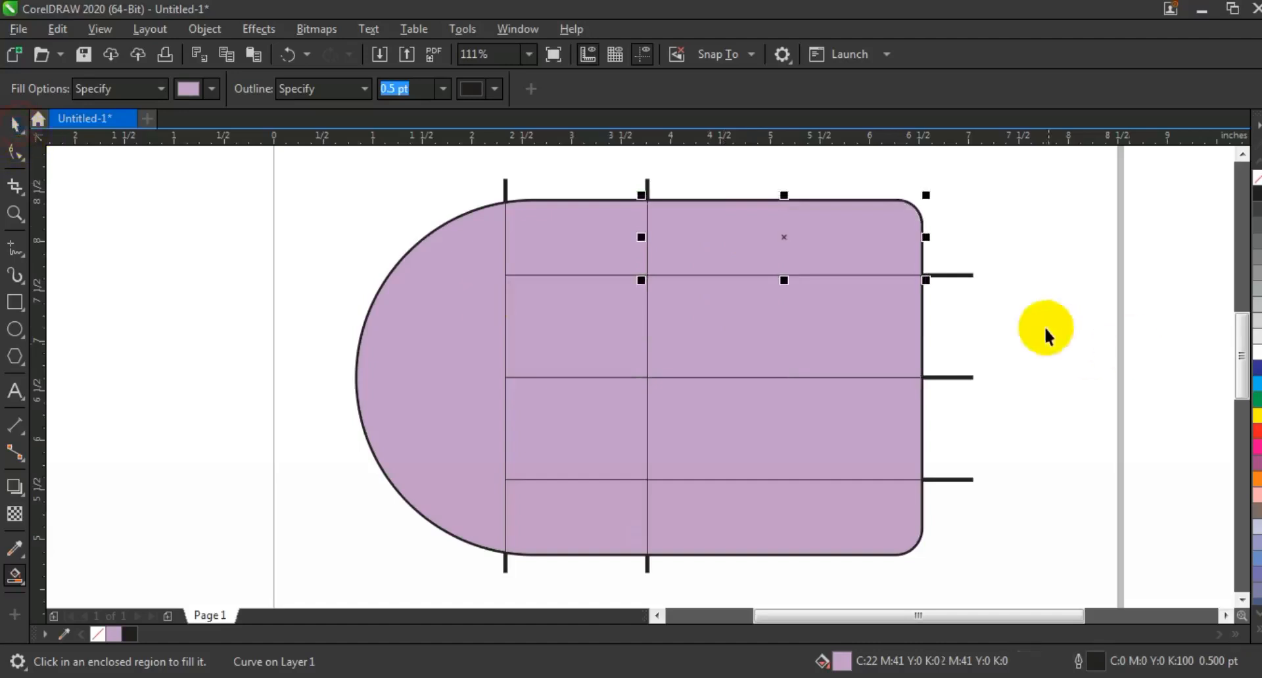
click(1044, 328)
click(971, 275)
key(Delete)
click(647, 190)
key(Delete)
click(505, 188)
key(Delete)
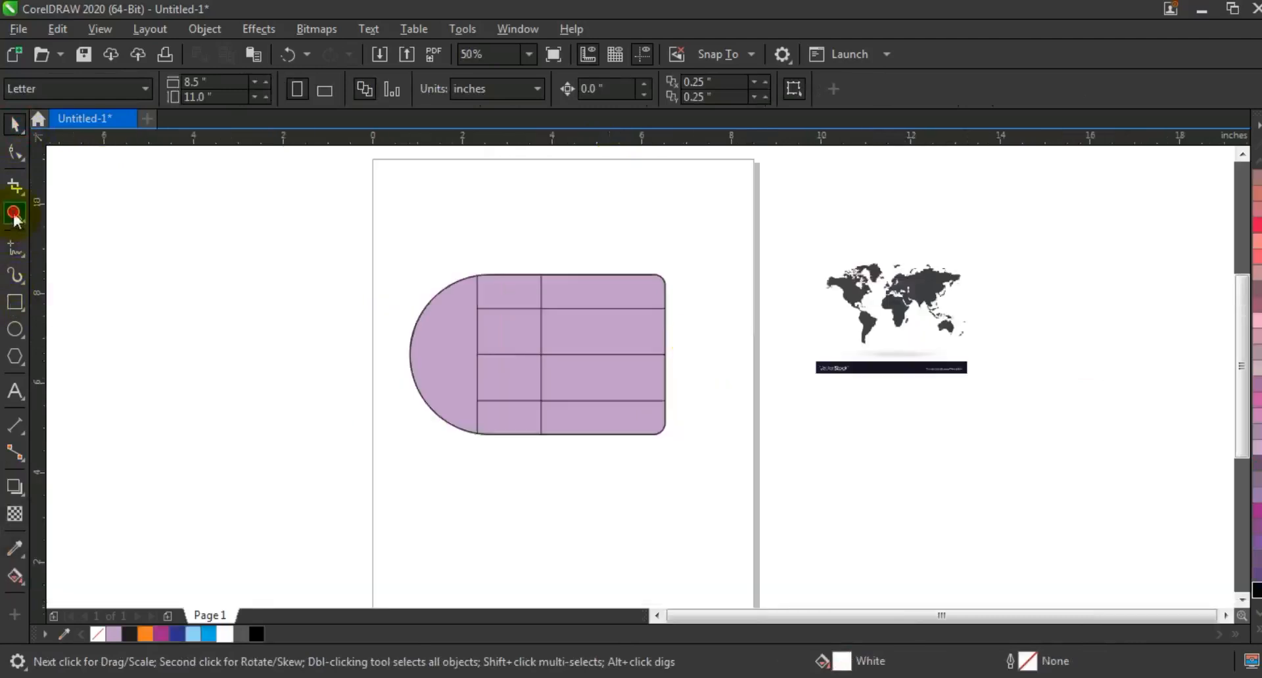
Fill the four wide segments on the shape's right side with 40% black grey
click(14, 213)
drag(339, 218, 741, 479)
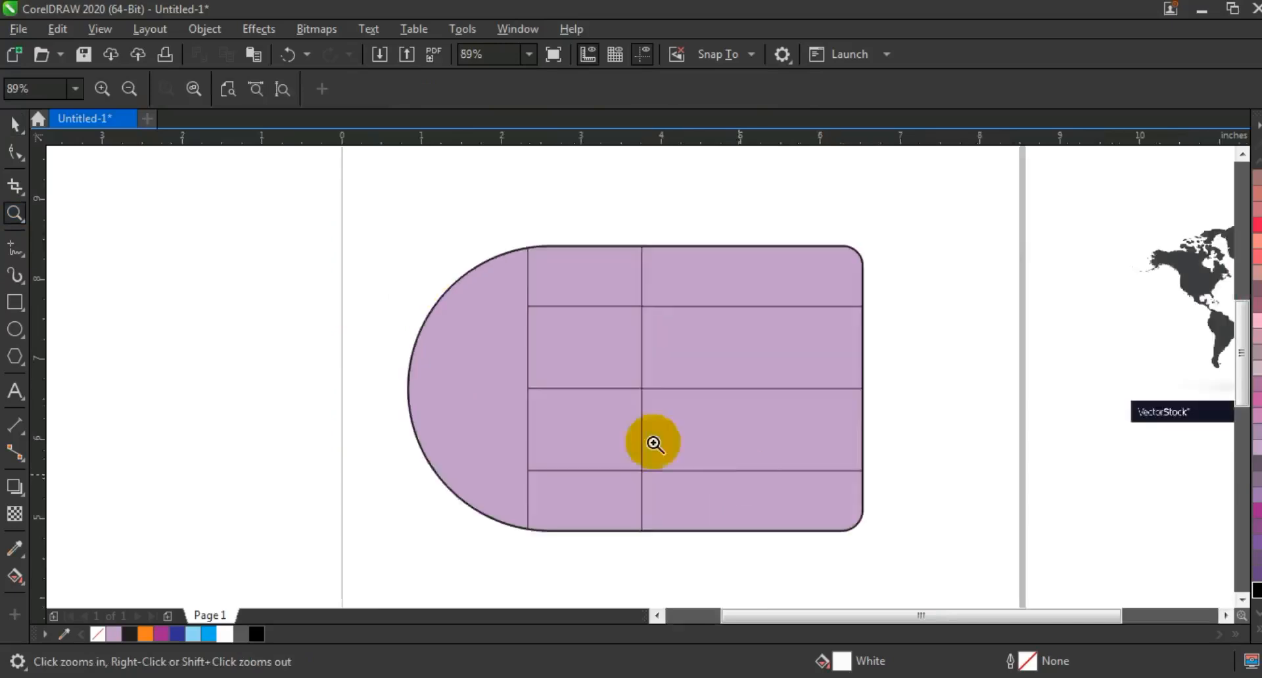
click(16, 125)
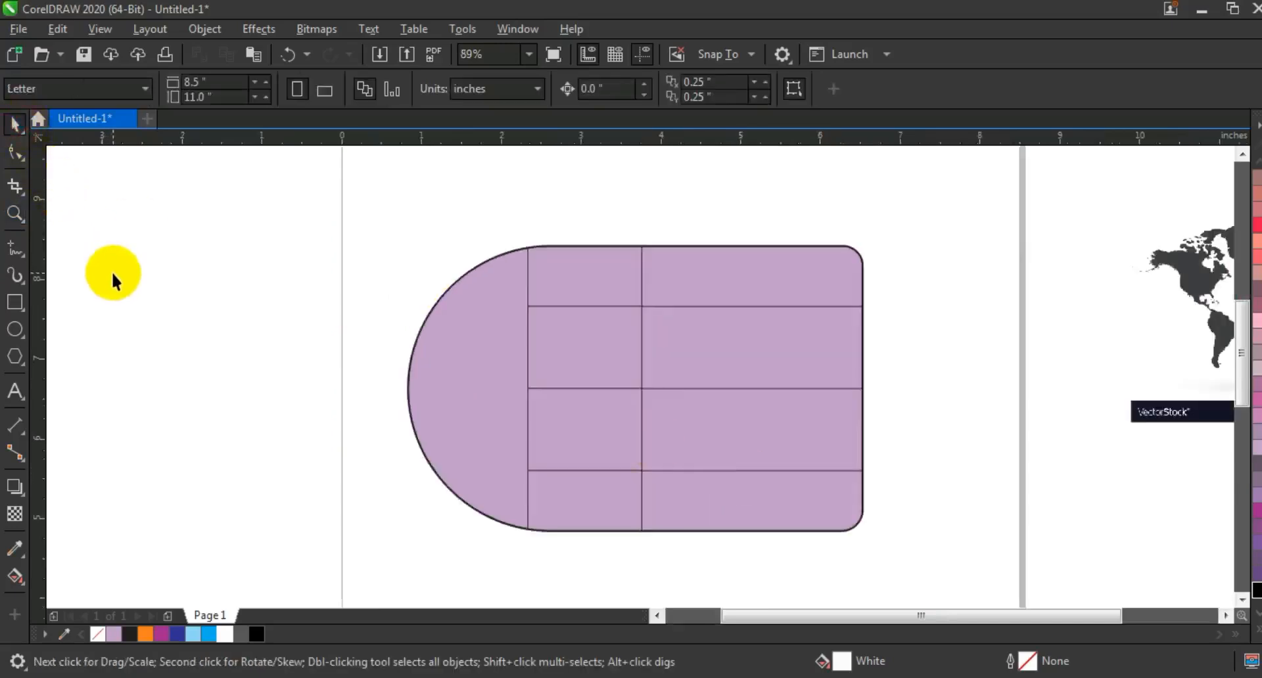
click(779, 288)
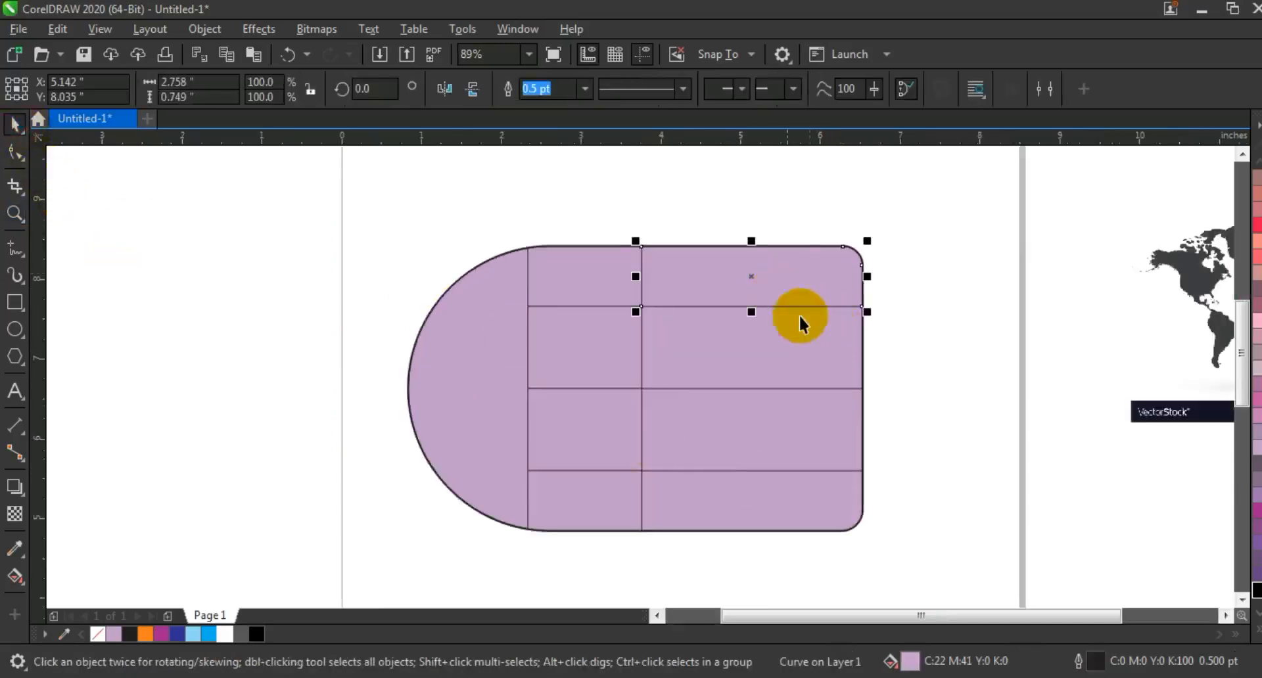
shift+click(799, 368)
shift+click(834, 439)
shift+click(825, 501)
click(1258, 629)
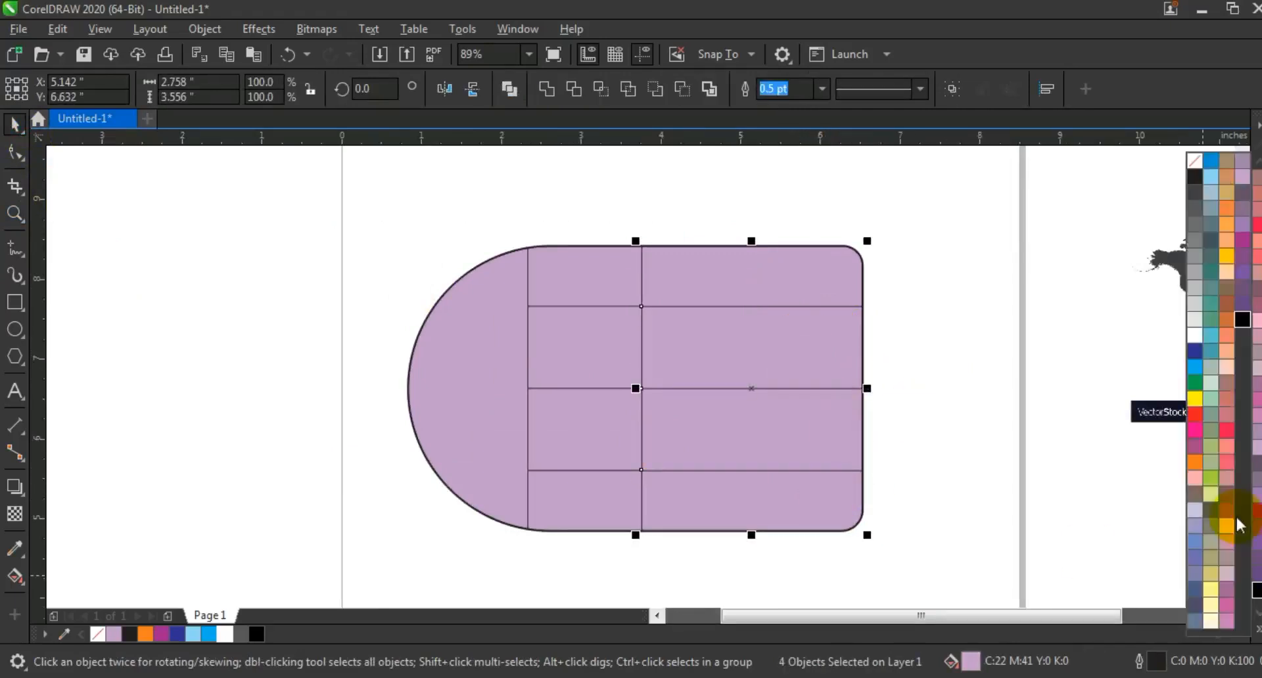
click(1194, 269)
click(874, 248)
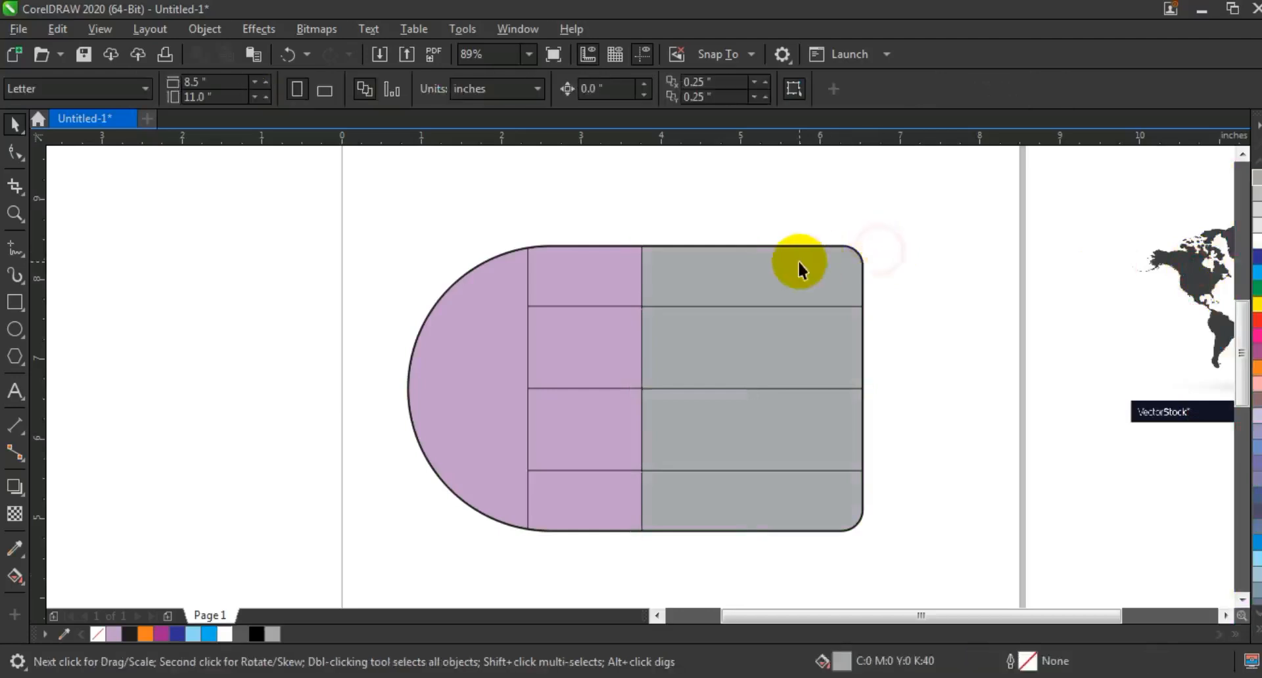
Apply a linear fountain fill from grey at the top to white at the bottom to each of the four wide right-hand segments
click(800, 263)
click(16, 577)
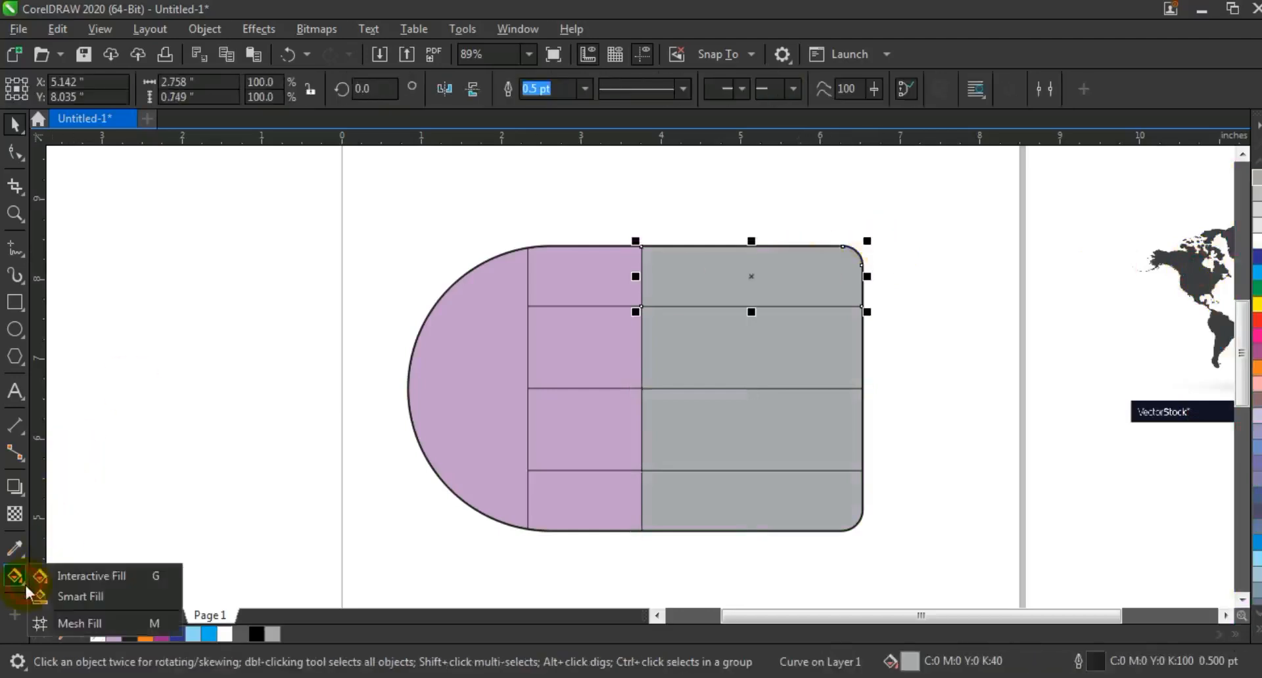
click(73, 573)
drag(719, 237, 720, 301)
drag(719, 236, 719, 209)
mouse_move(721, 307)
mouse_down()
mouse_move(757, 337)
mouse_move(731, 421)
mouse_move(766, 508)
mouse_up()
click(753, 334)
click(743, 417)
click(760, 504)
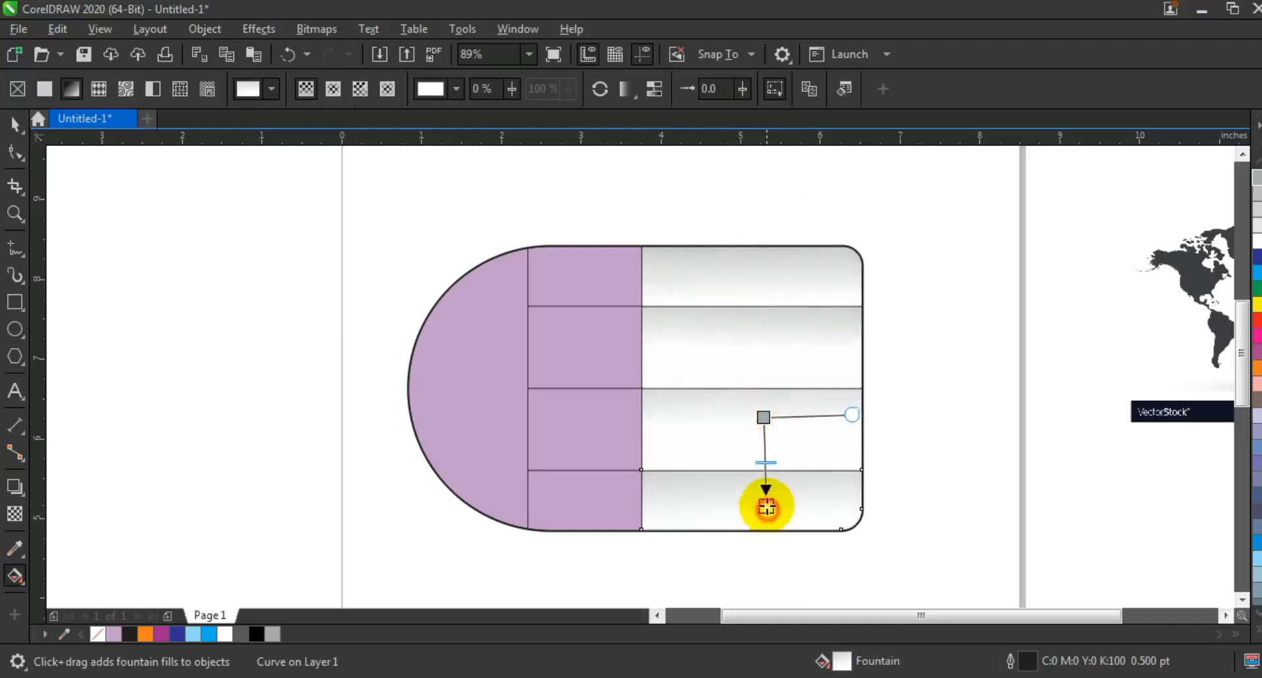
Remove the outline from the four wide grey-to-white segments on the shape's right side
click(15, 123)
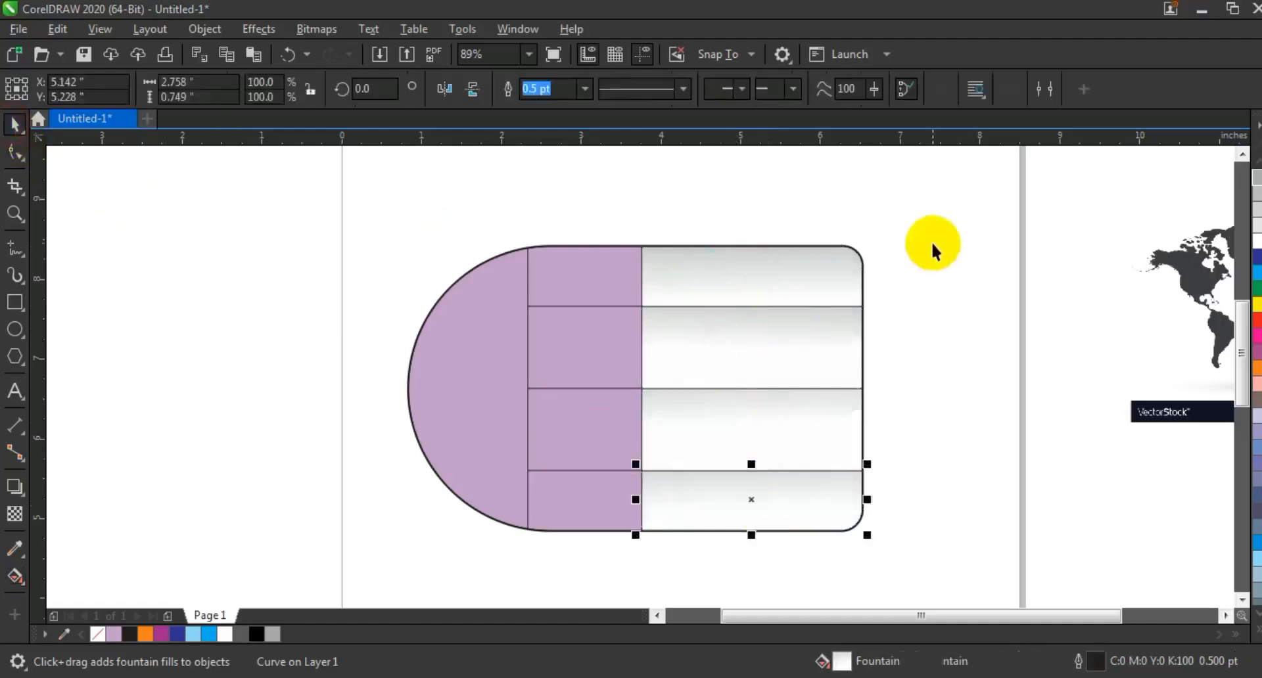
drag(932, 227, 675, 479)
drag(628, 556, 628, 556)
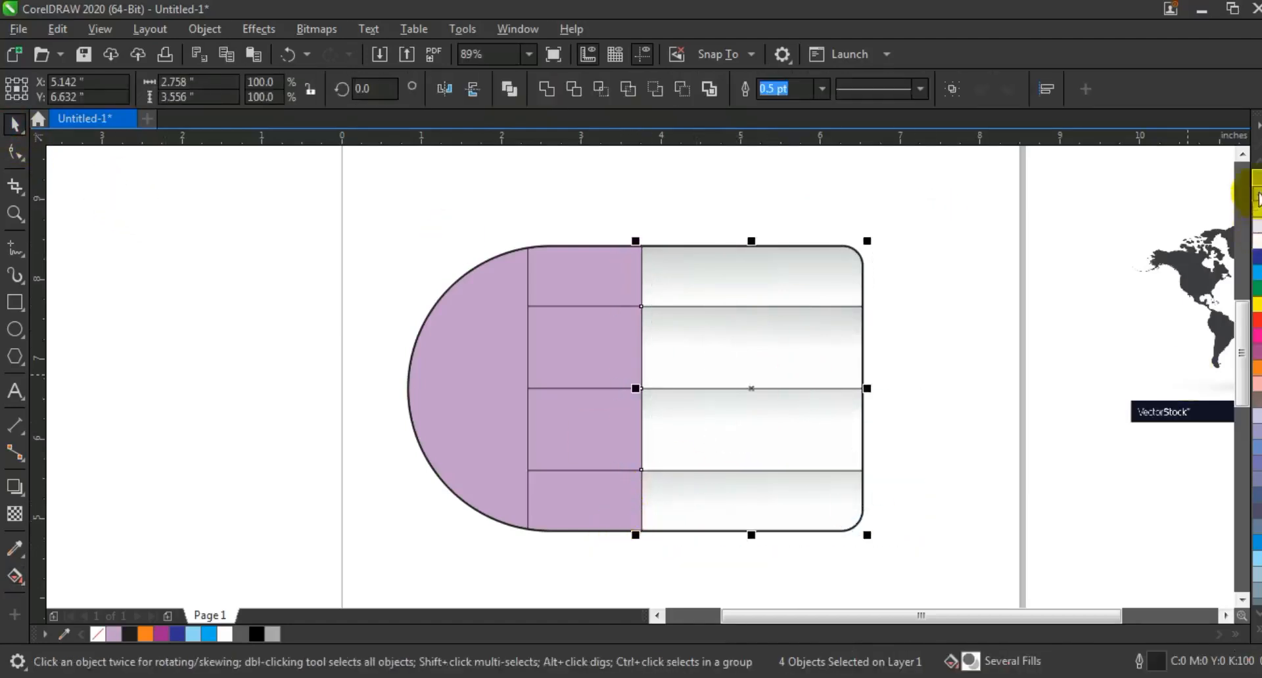
click(603, 200)
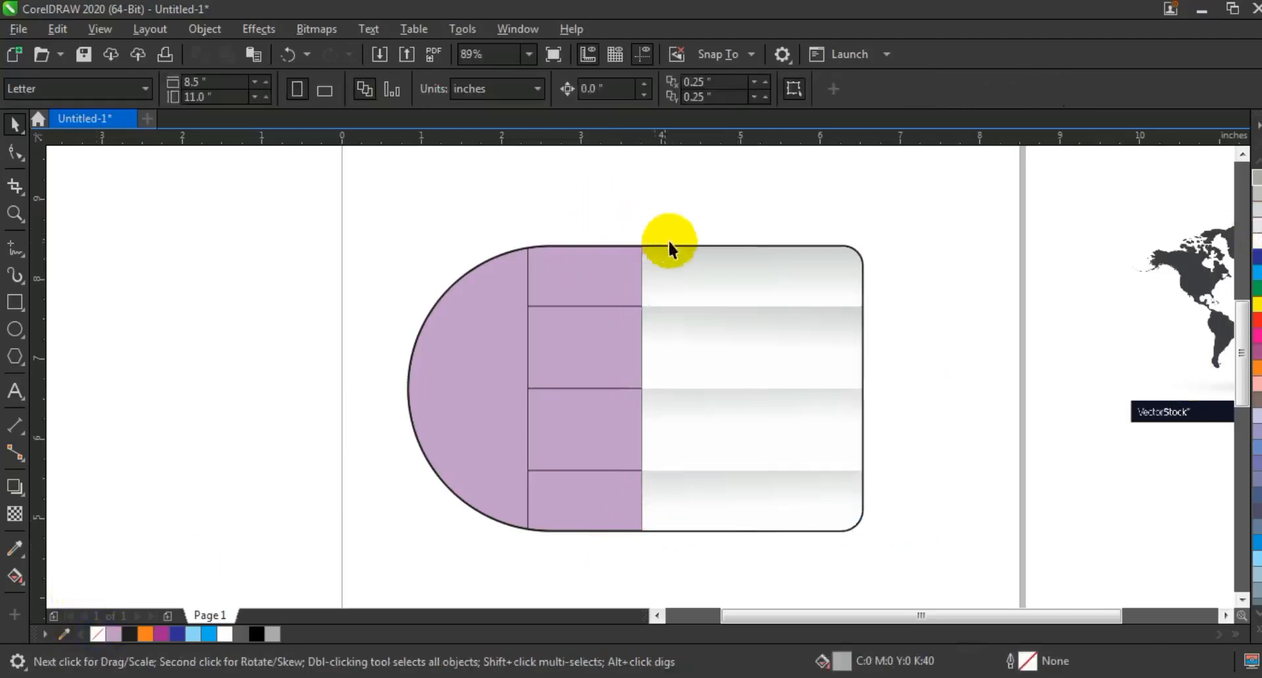
Fill the four middle segments from top to bottom with orange, magenta, dark blue and bright blue
click(601, 276)
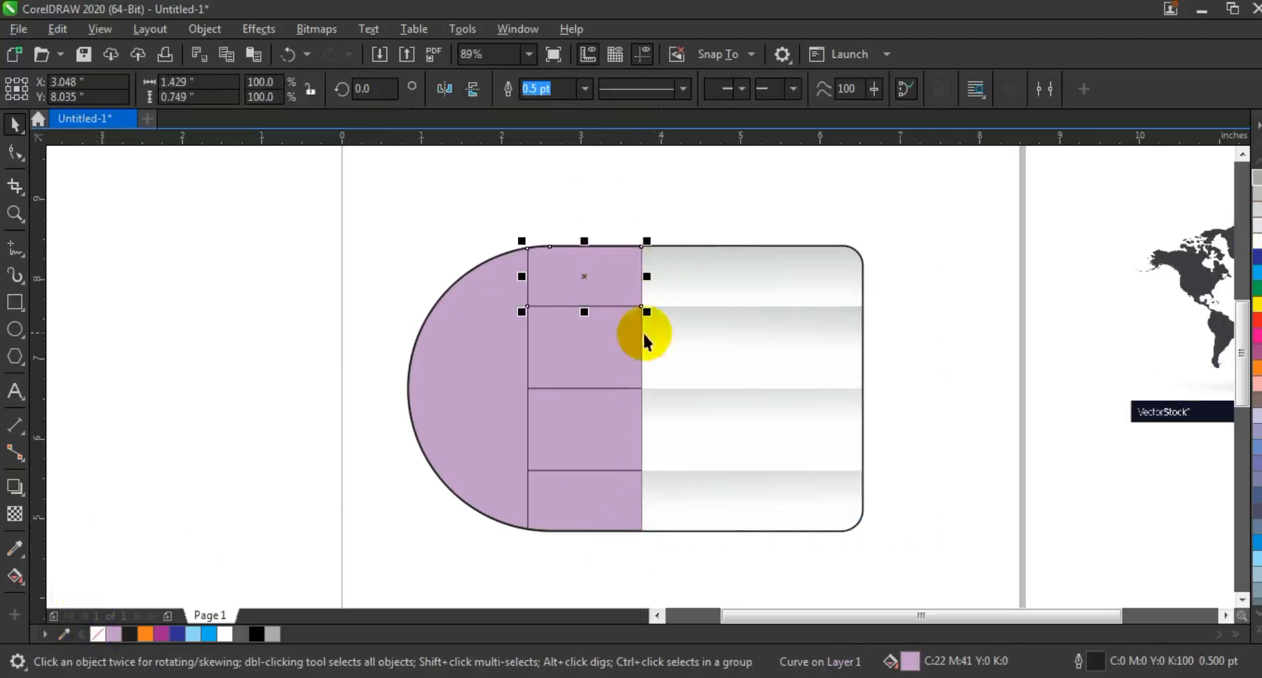
click(1254, 366)
click(596, 346)
click(1255, 336)
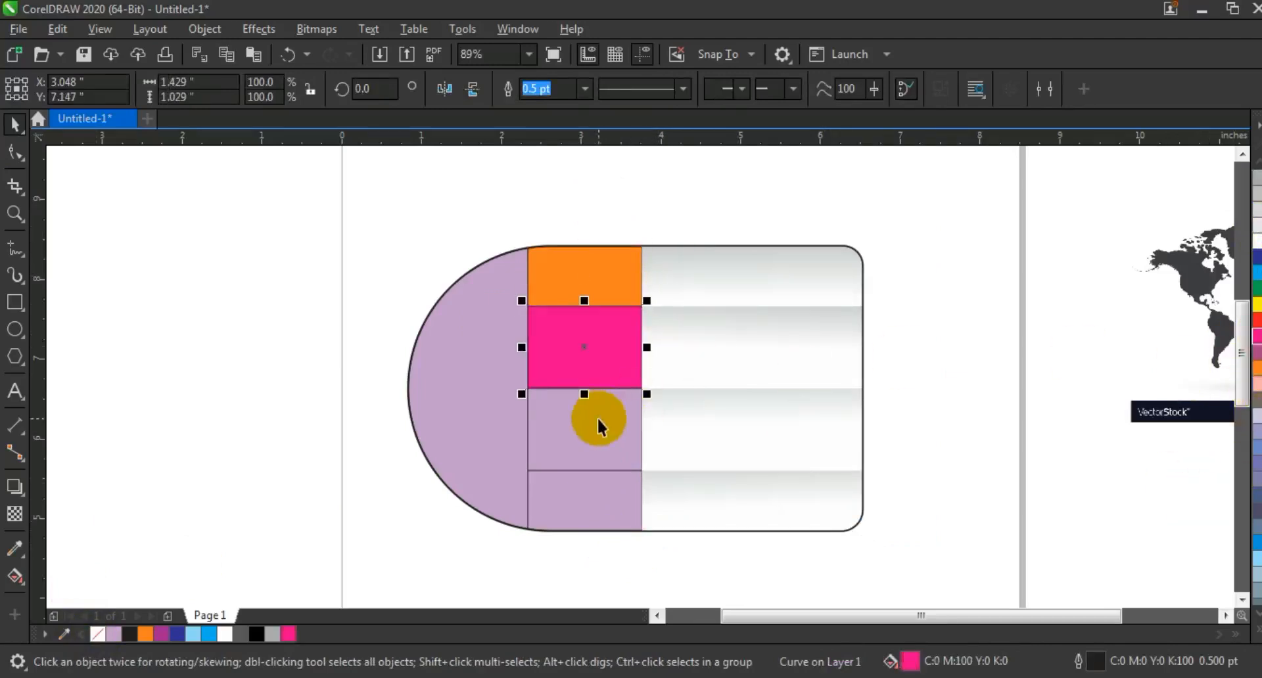
click(598, 416)
click(1255, 284)
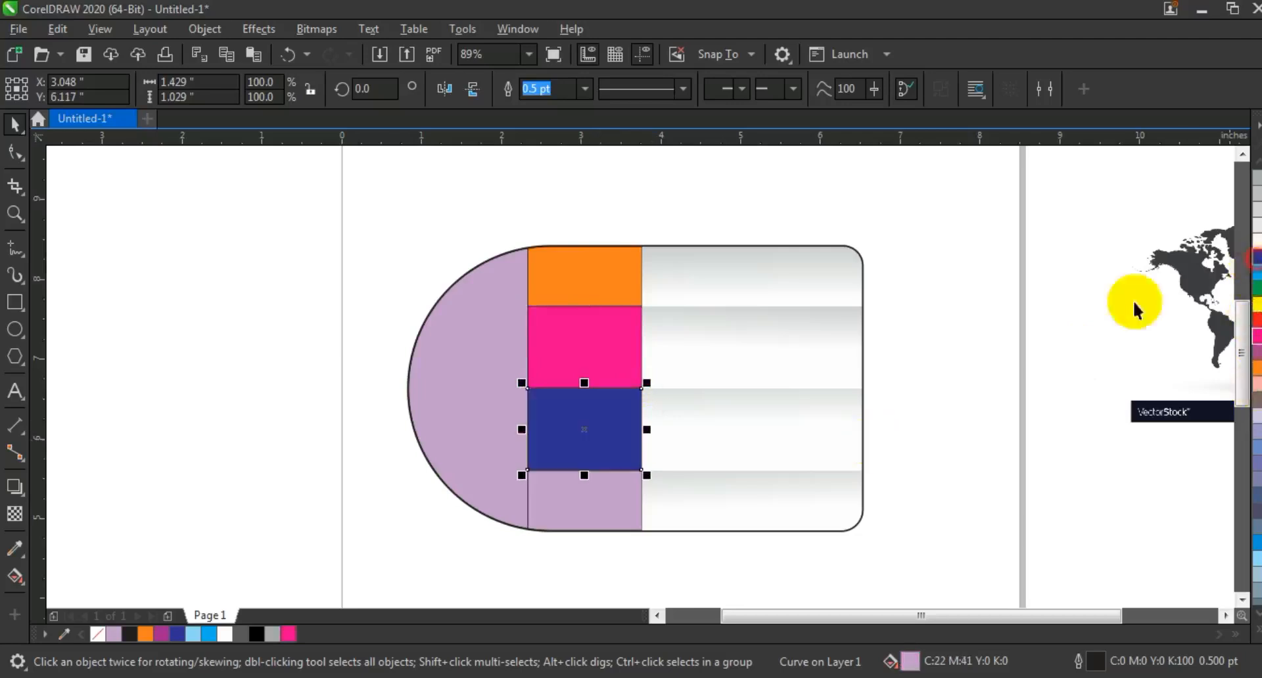
click(607, 499)
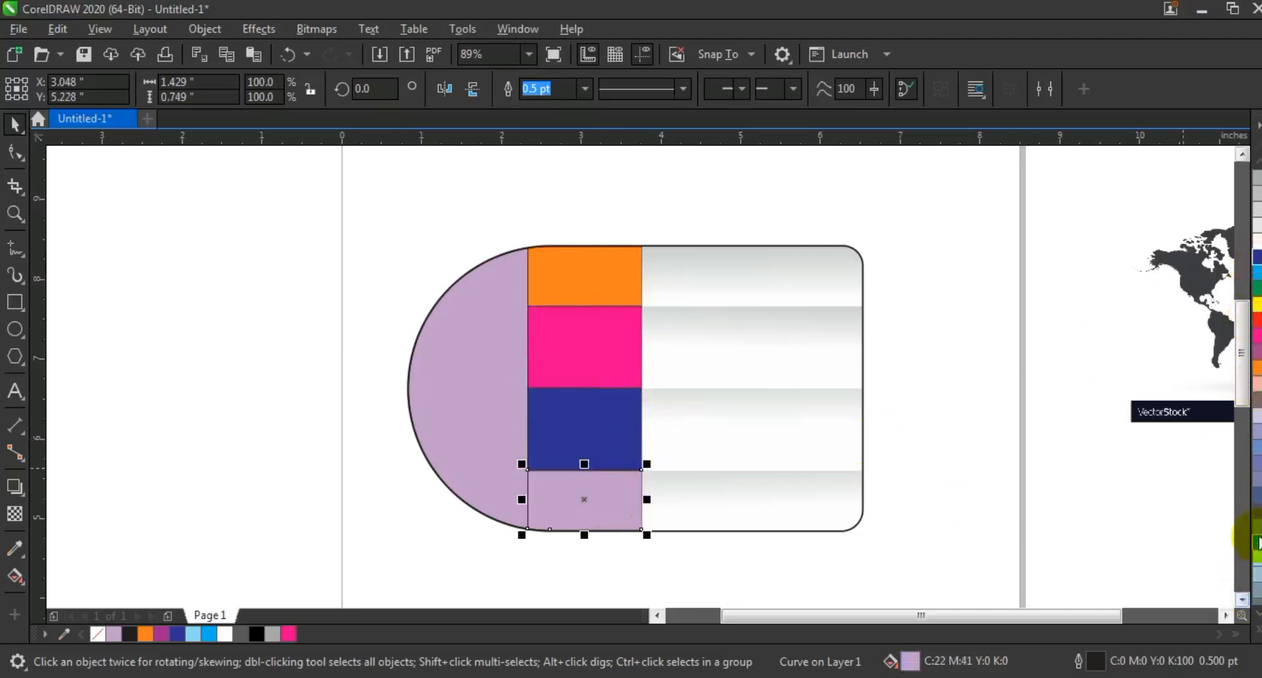
click(1254, 540)
Place black copies over the four coloured segments and fade them with a linear transparency, dark at the left and clear at the right
shift+click(599, 430)
shift+click(591, 354)
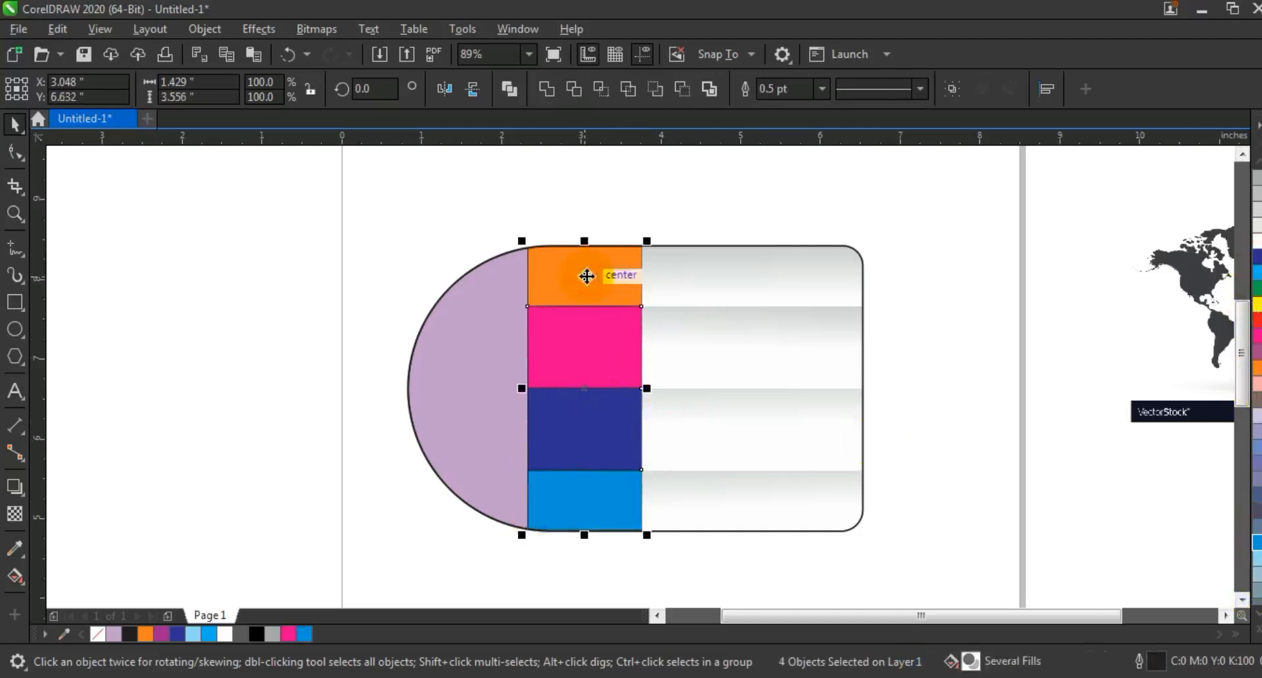
click(256, 634)
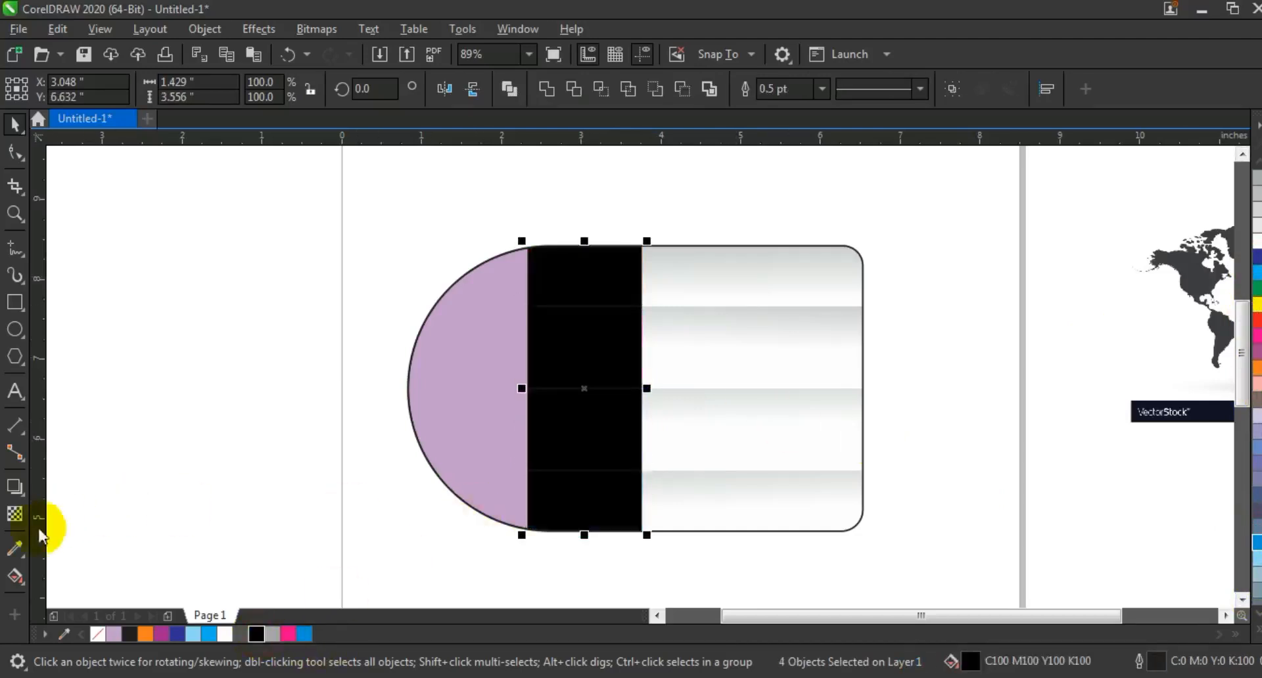
click(14, 514)
drag(513, 385, 613, 382)
drag(509, 385, 485, 385)
click(488, 383)
click(15, 125)
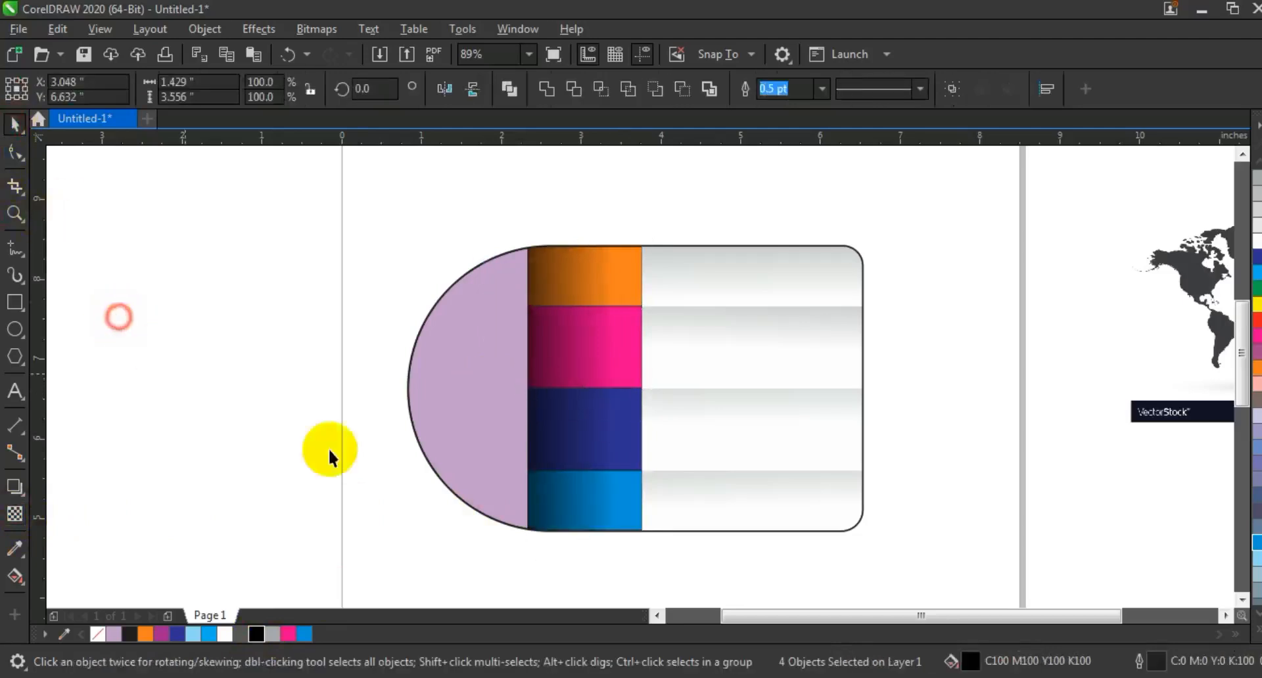
Fill the semicircular left segment with 20% black and apply a linear fountain fill running from grey at the left to white at the right
click(433, 388)
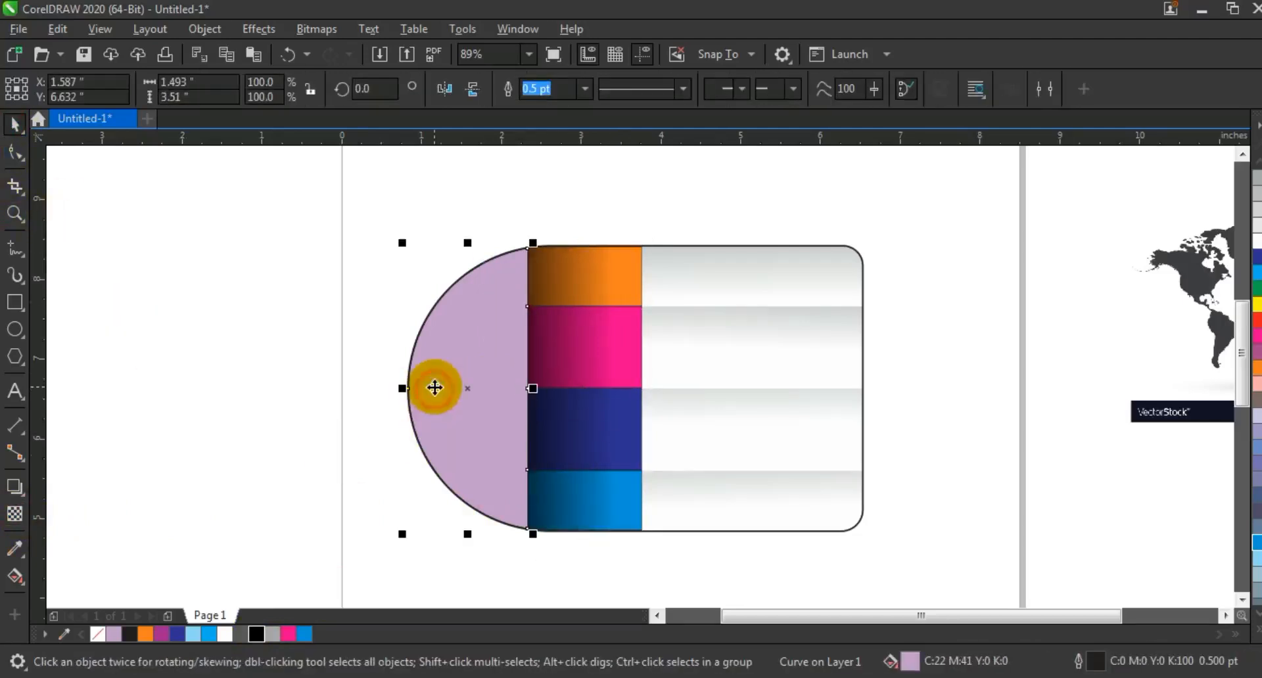
click(1257, 209)
key(g)
drag(384, 386, 487, 386)
drag(489, 385, 480, 385)
click(14, 125)
Remove the outline from all objects of the infographic shape
drag(274, 189, 915, 541)
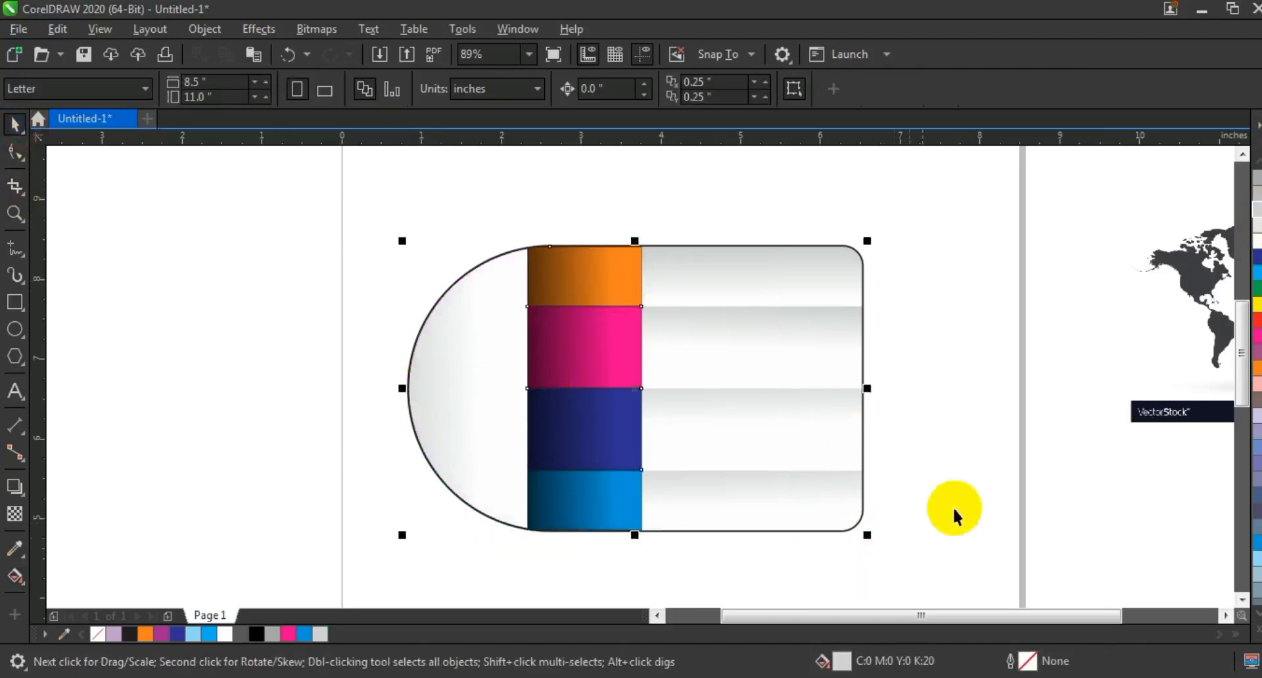
right_click(96, 635)
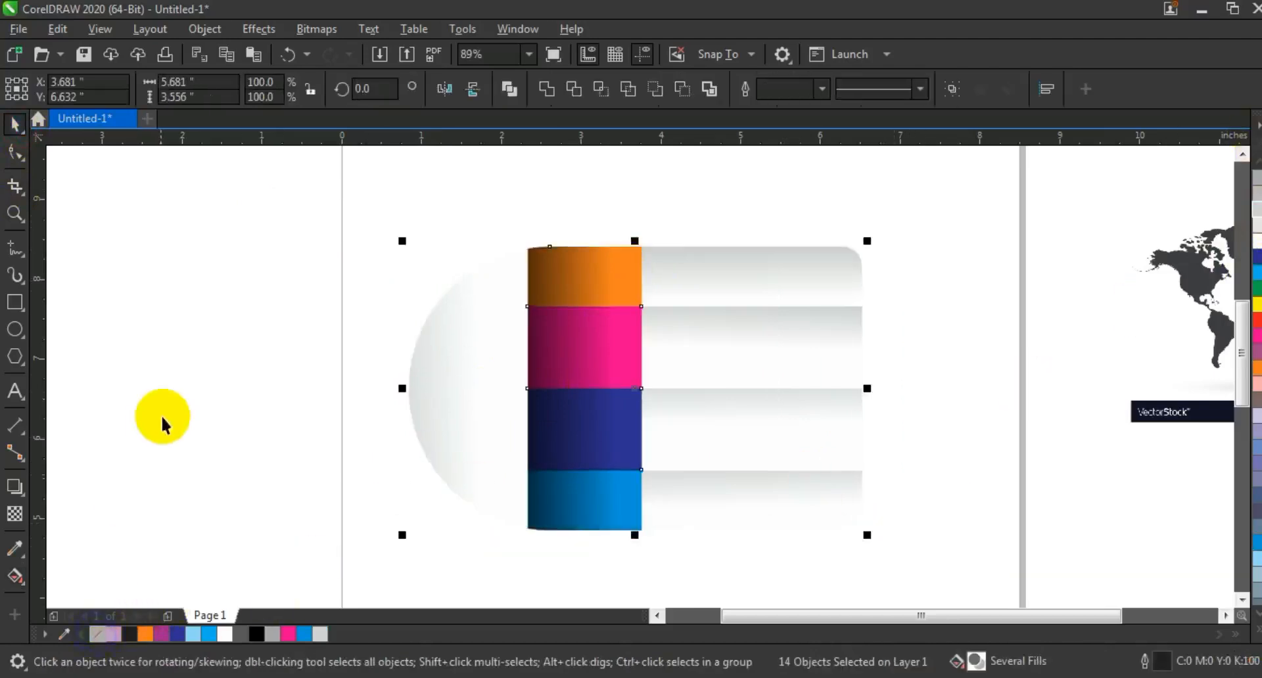
click(161, 414)
scroll(262, 299, down, 2)
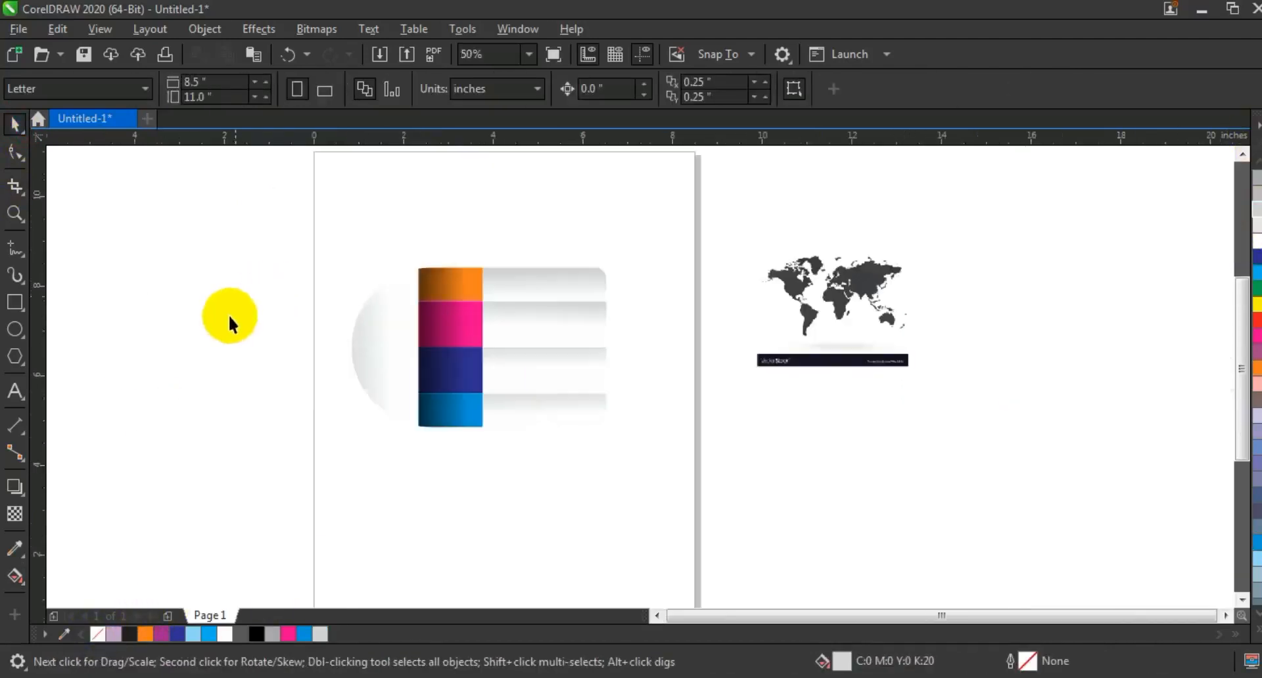
Draw a 20% black background rectangle without outline, about 9.5 by 6.3 in, around the infographic and send it behind the shape
click(15, 303)
drag(291, 234, 651, 472)
key(shift+Page_Down)
click(15, 124)
drag(589, 454, 608, 452)
drag(675, 230, 708, 207)
drag(650, 397, 655, 386)
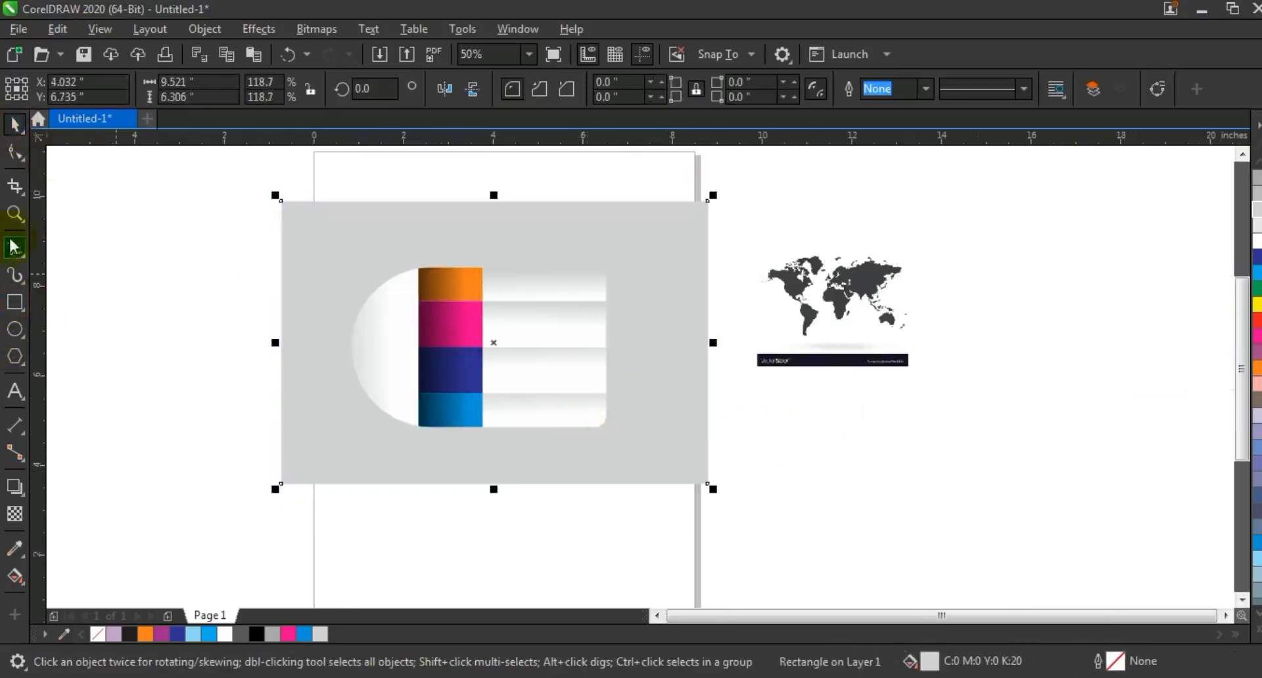
Move the grey start point of the fountain fill upward in each of the four wide right-hand segments to lighten their shading
click(15, 214)
drag(230, 205, 904, 484)
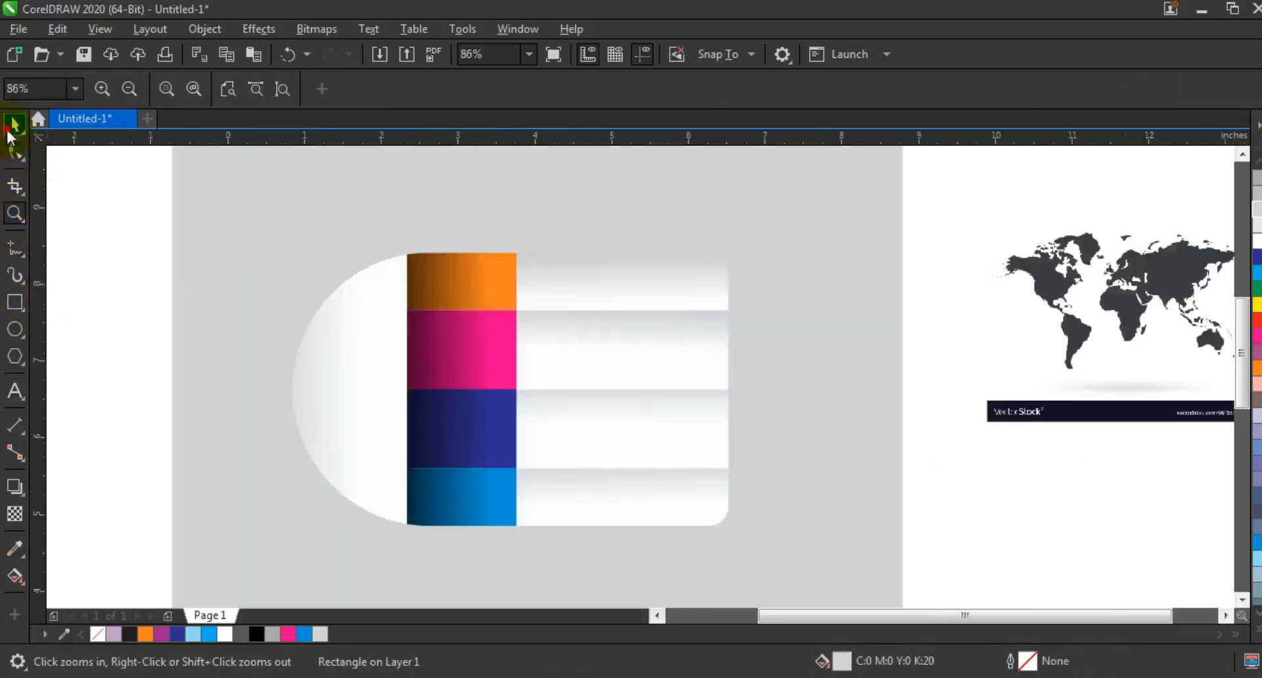
click(9, 133)
key(g)
click(619, 281)
drag(589, 216, 587, 182)
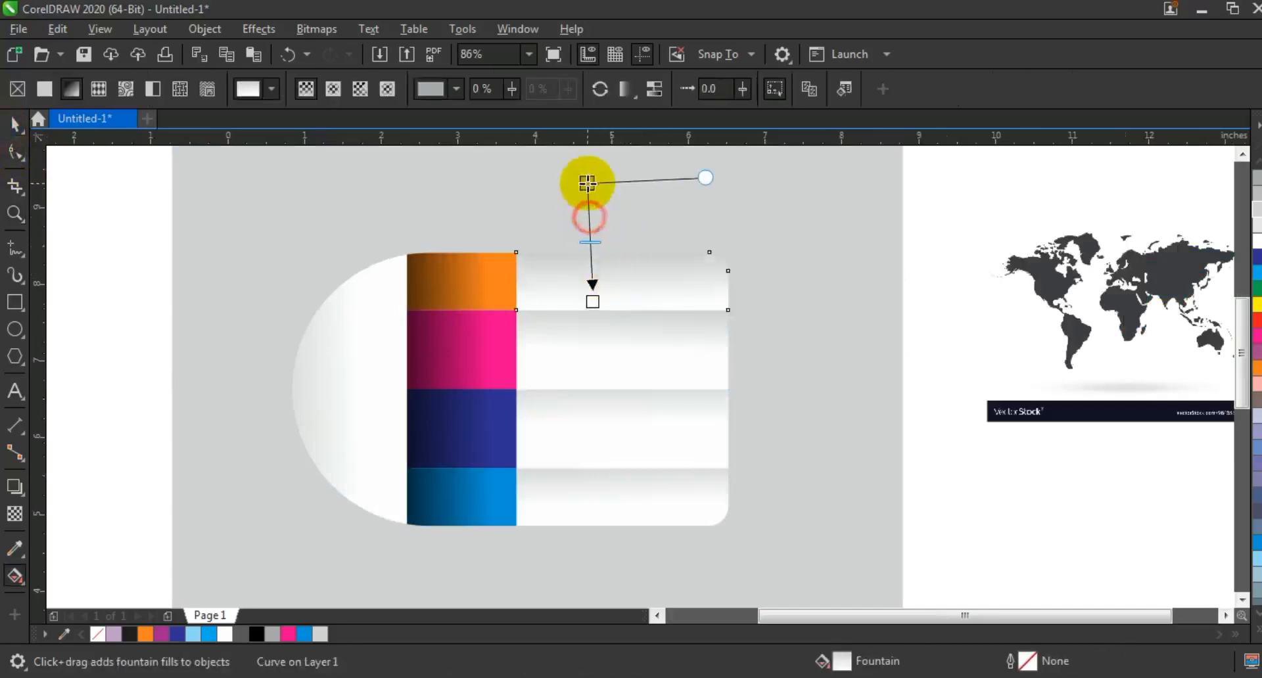
click(592, 299)
click(614, 338)
drag(622, 275, 621, 245)
click(640, 419)
drag(600, 333, 603, 318)
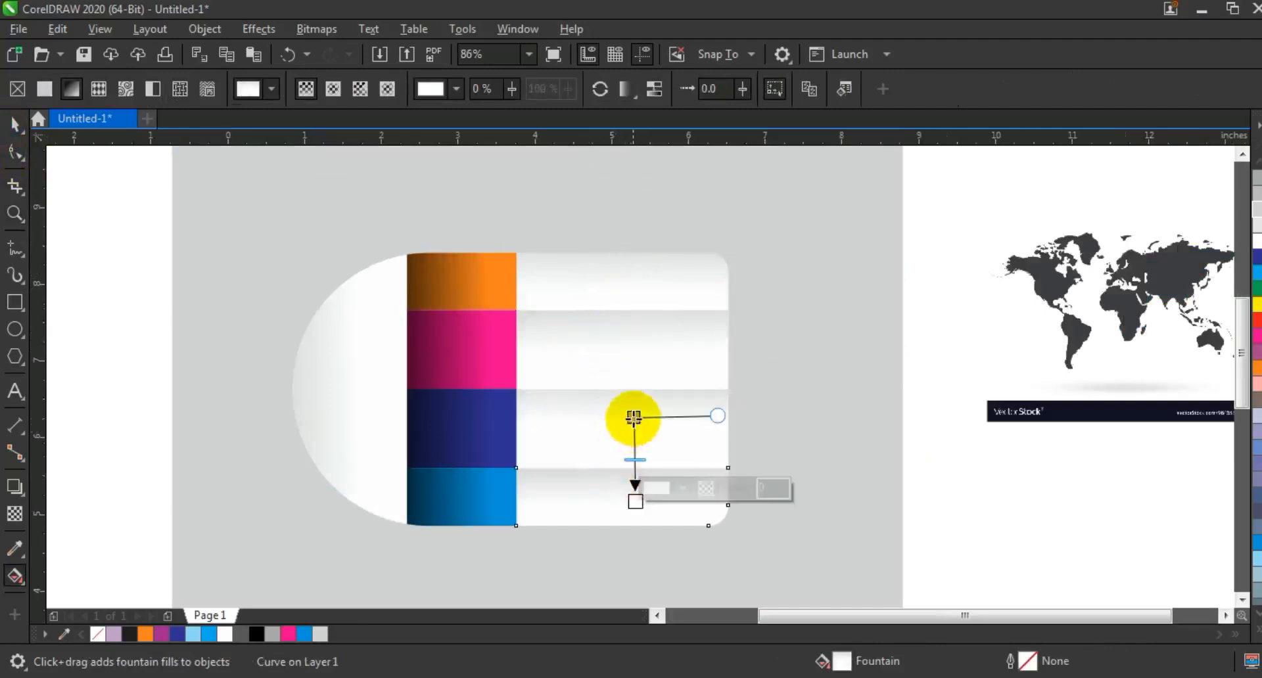
drag(633, 417, 635, 395)
Draw a circle about 1.57 in wide over the edge between the semicircle and coloured segments, vertically centred on the semicircular segment
drag(351, 311, 484, 443)
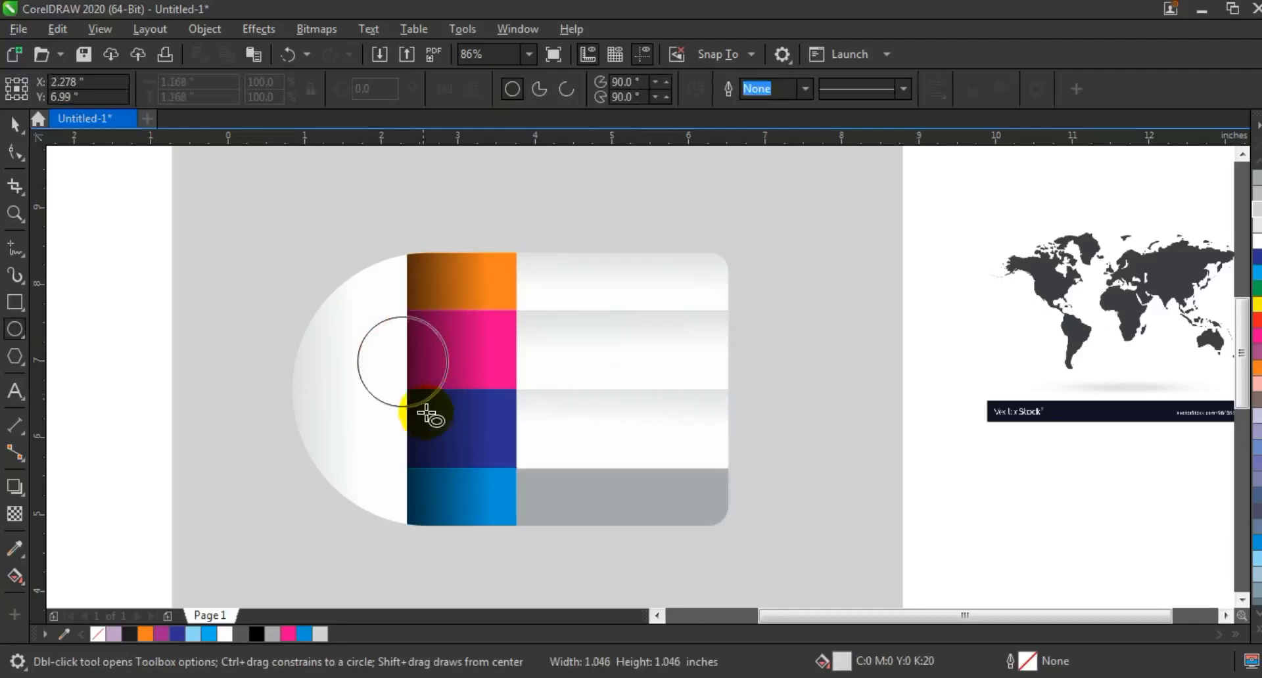
click(16, 129)
drag(459, 388, 448, 399)
shift+click(330, 332)
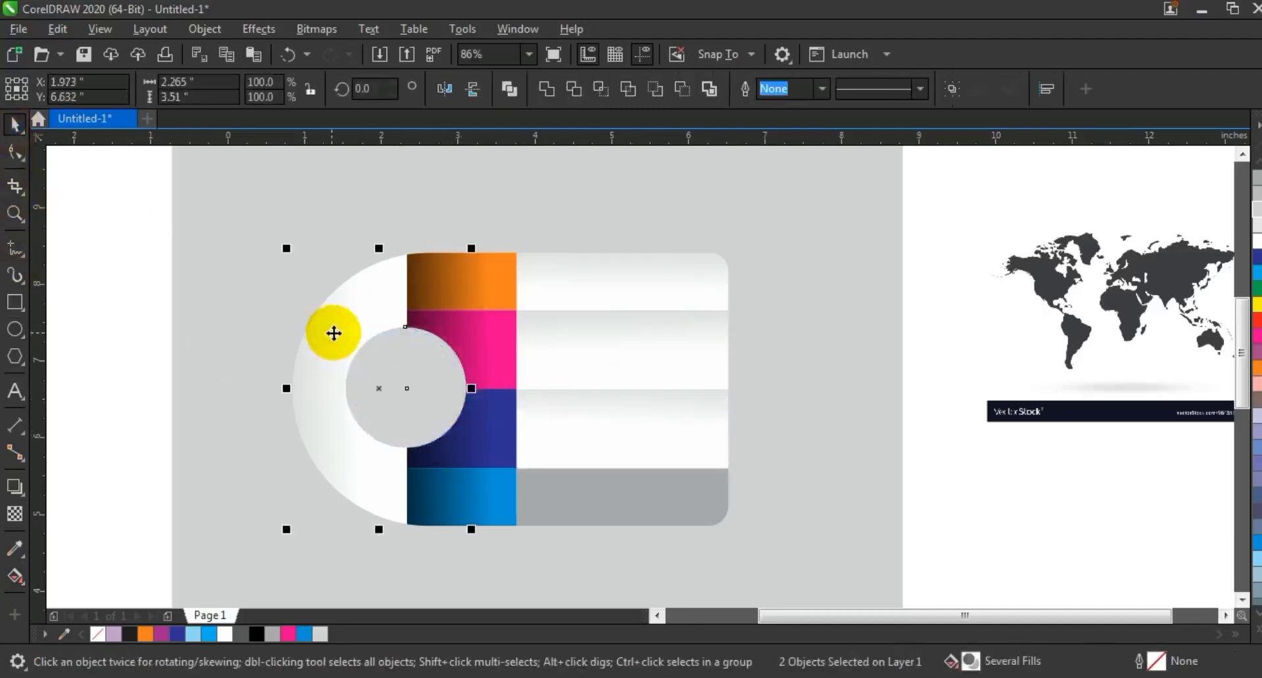
Apply a radial fountain fill to the circle, white at the centre and light grey toward the edge
click(419, 391)
key(g)
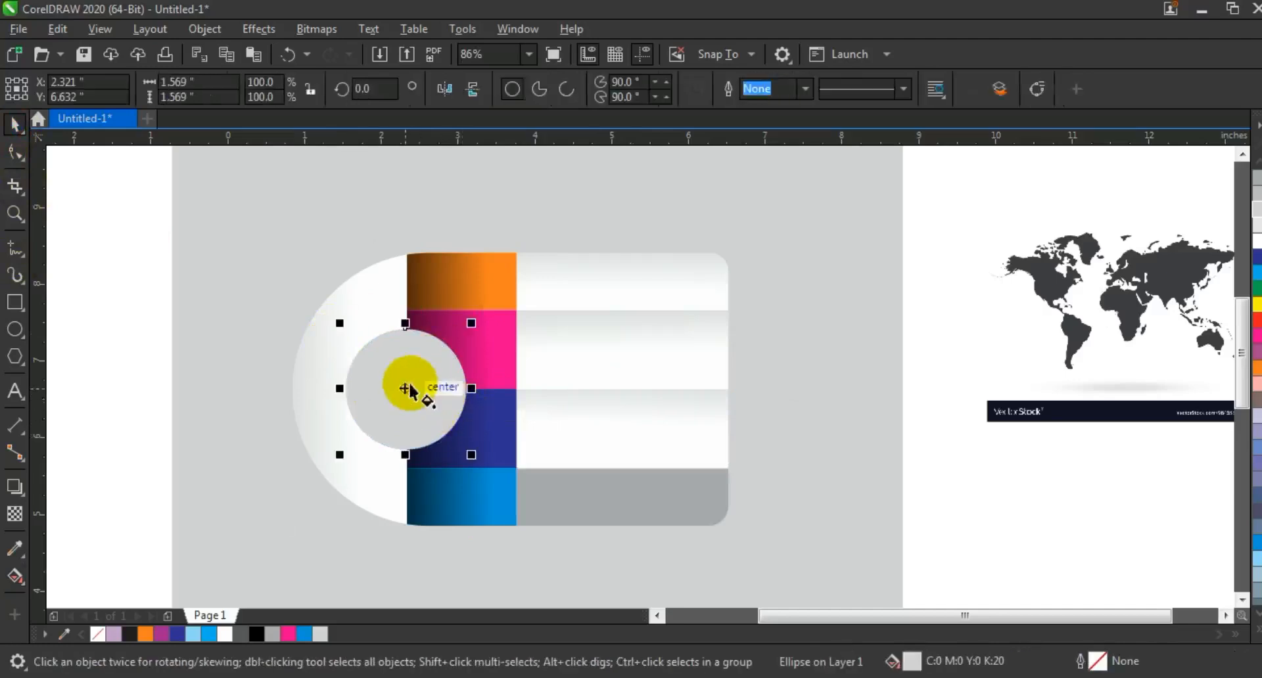
drag(423, 359, 398, 407)
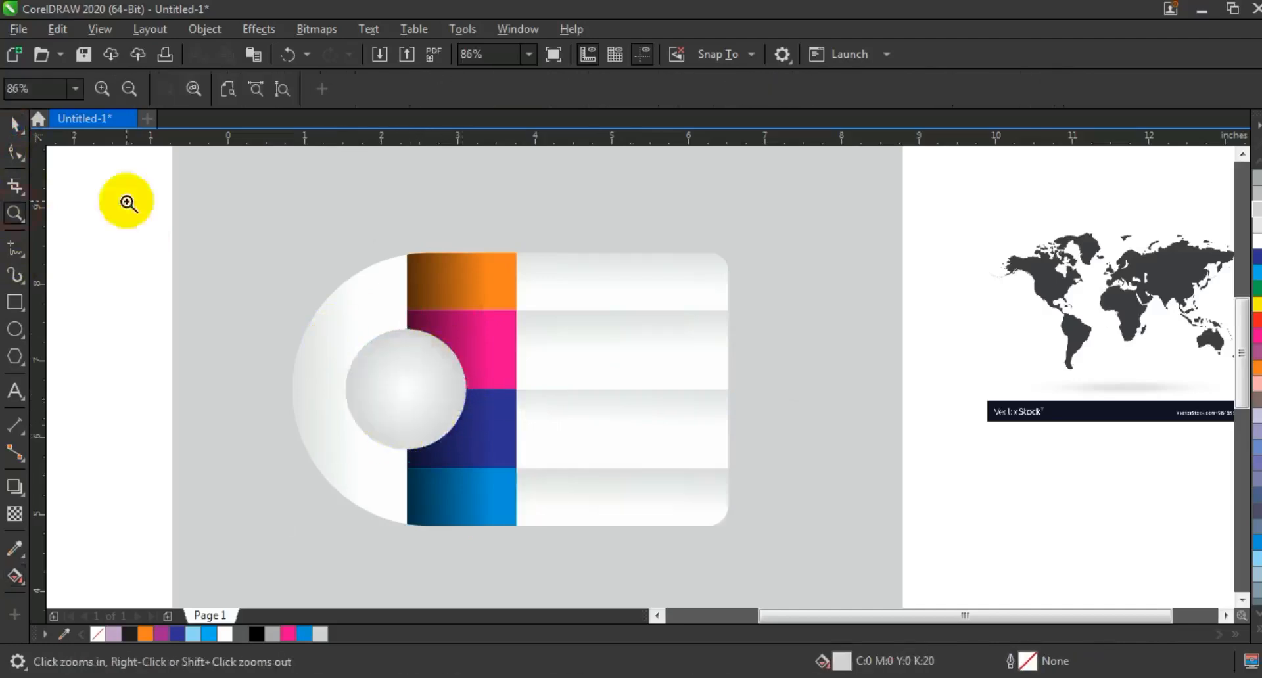
Add artistic text with the numbers 01, 02, 03 and 04 on separate lines in the empty area beside the background rectangle
drag(126, 201, 753, 560)
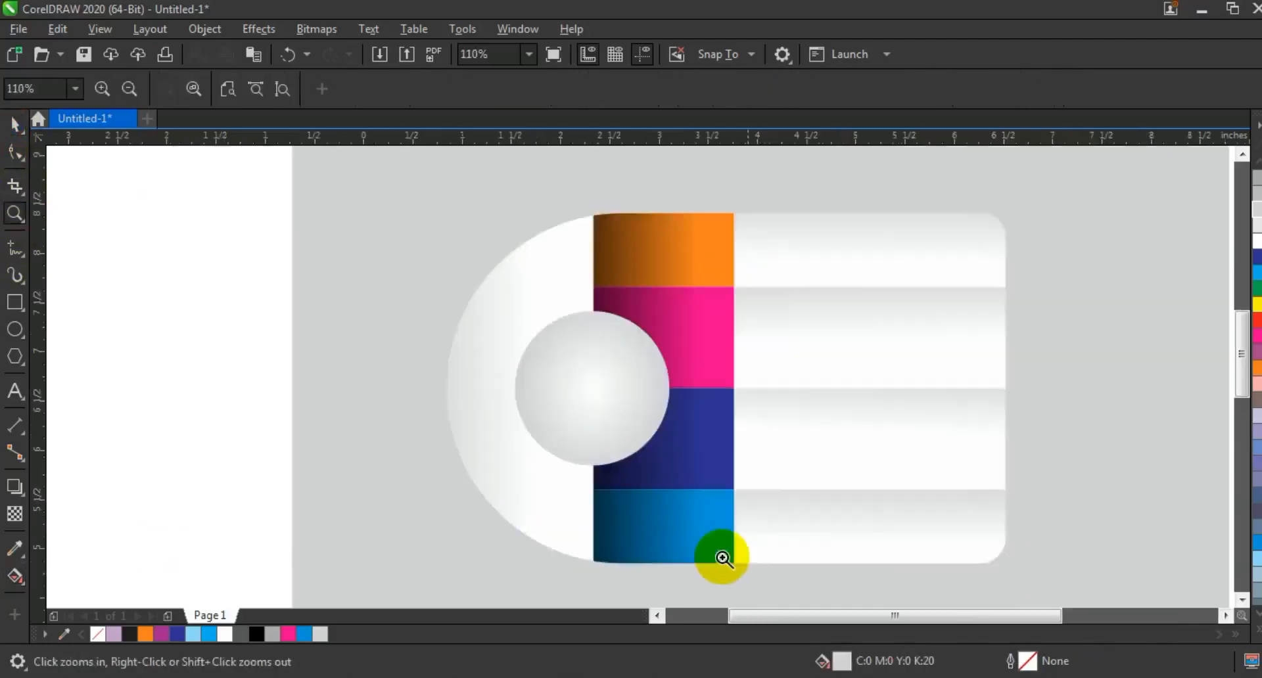
click(20, 389)
click(138, 328)
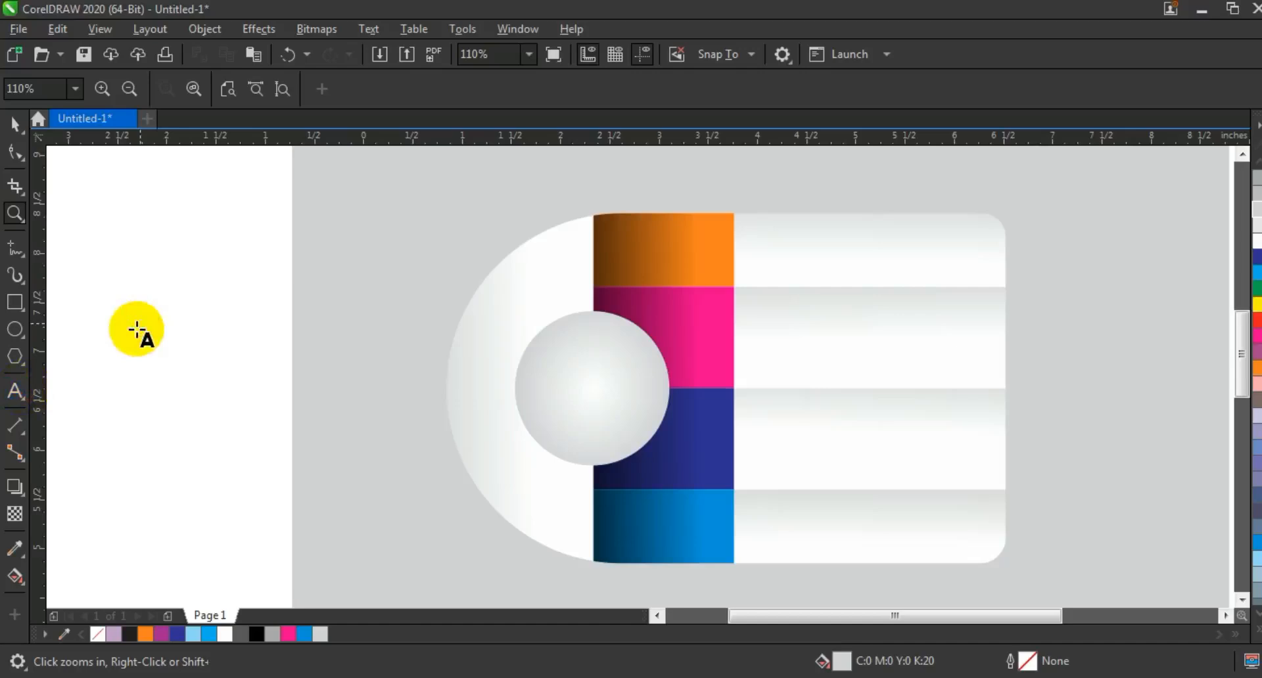
text(01)
key(Return)
text(02)
key(Return)
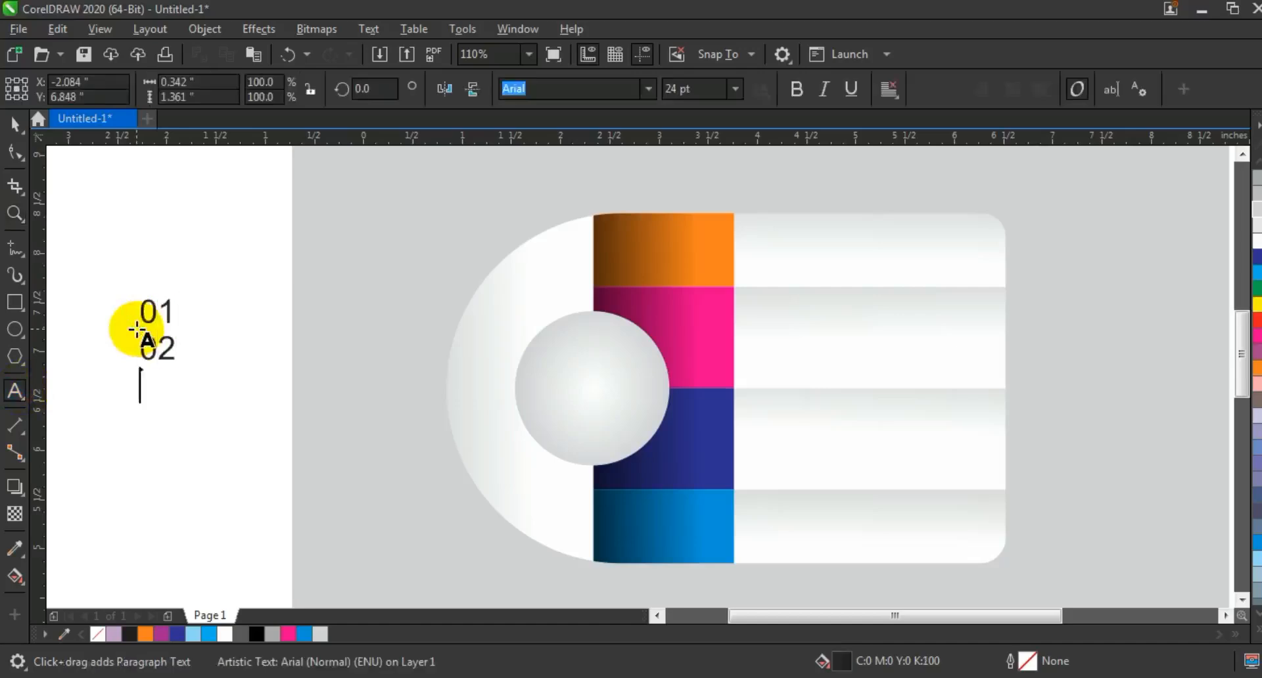
text(03)
key(Return)
text(04)
Set the number text in CentraleSansProXBold, place it over the coloured segments and colour it white
click(14, 123)
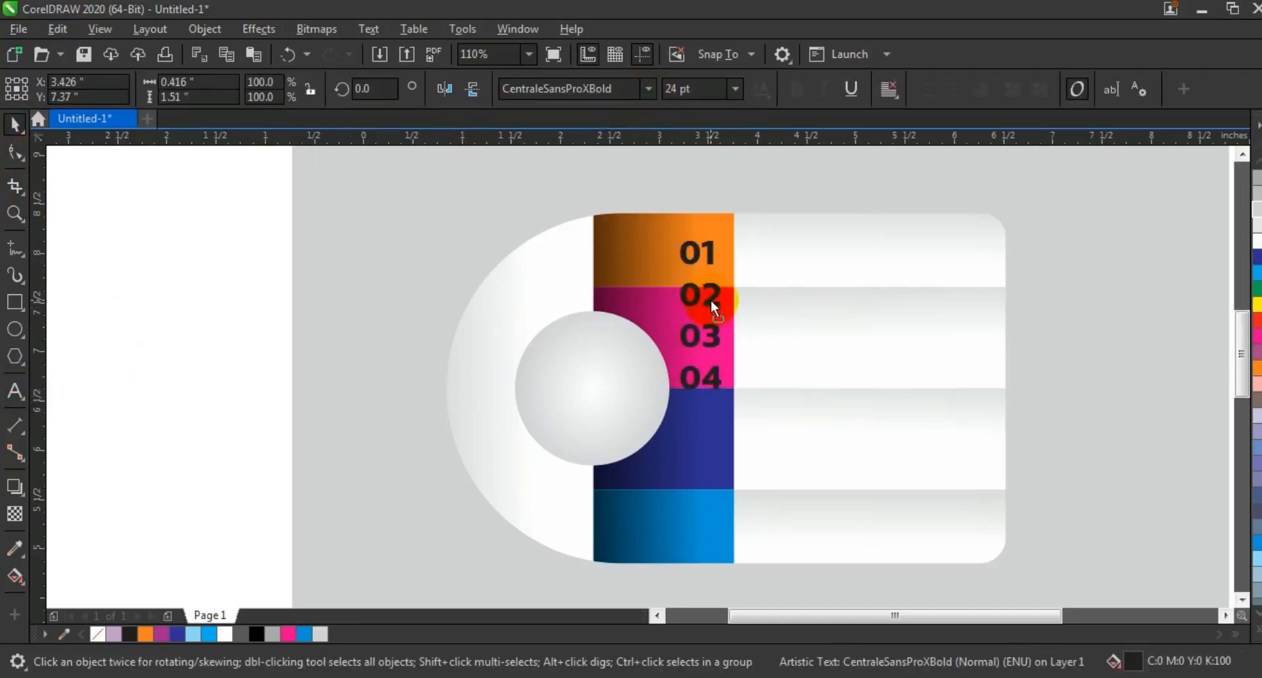
drag(711, 304, 713, 308)
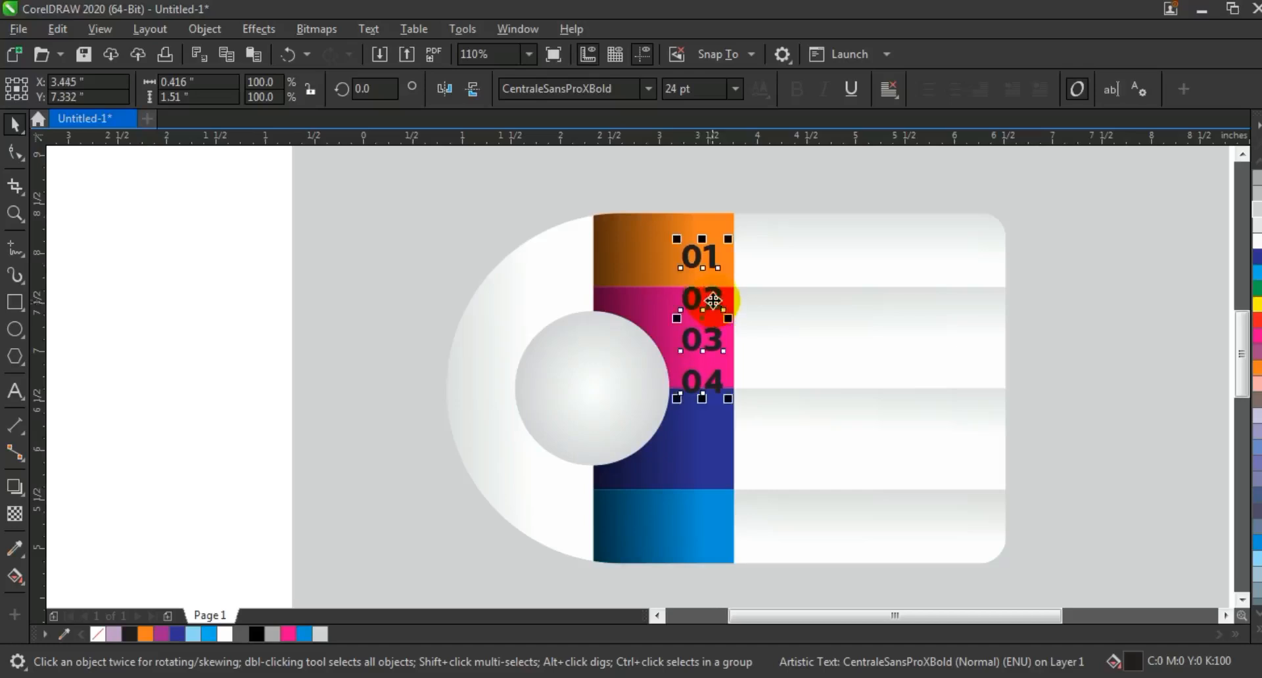
click(225, 634)
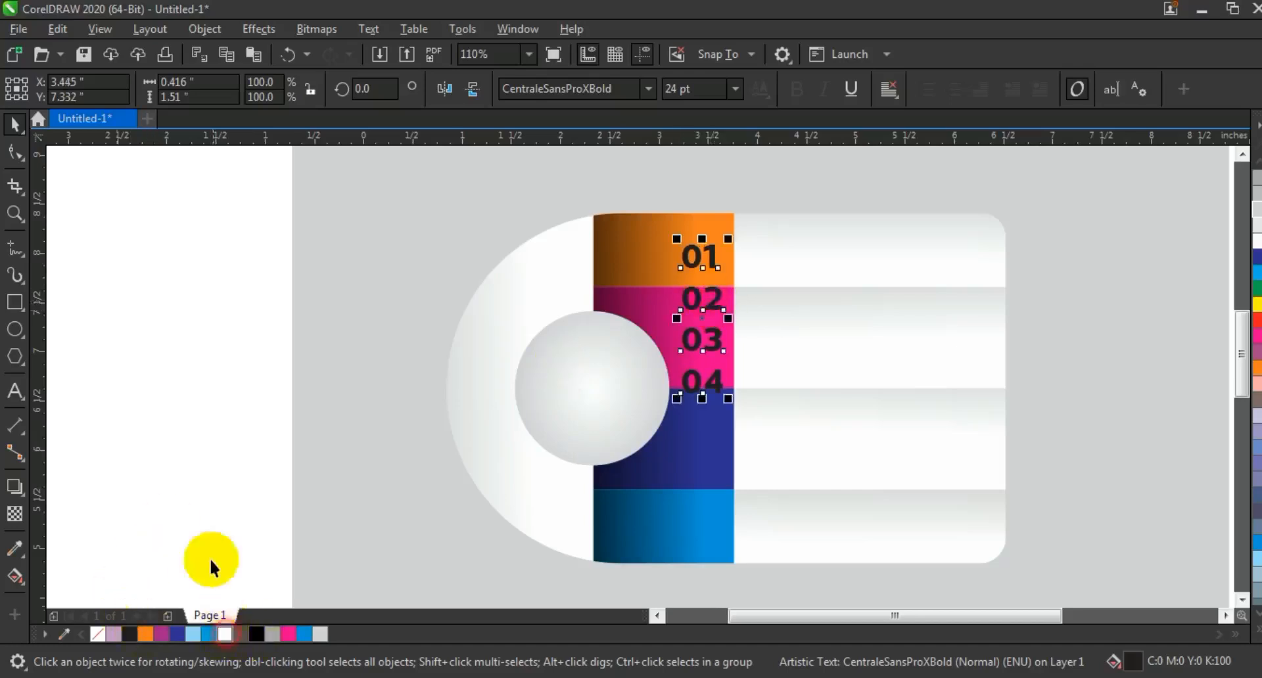
Break the number text apart and move 04, 03 and 02 onto the bright blue, dark blue and magenta segments
key(ctrl+k)
drag(709, 391, 702, 448)
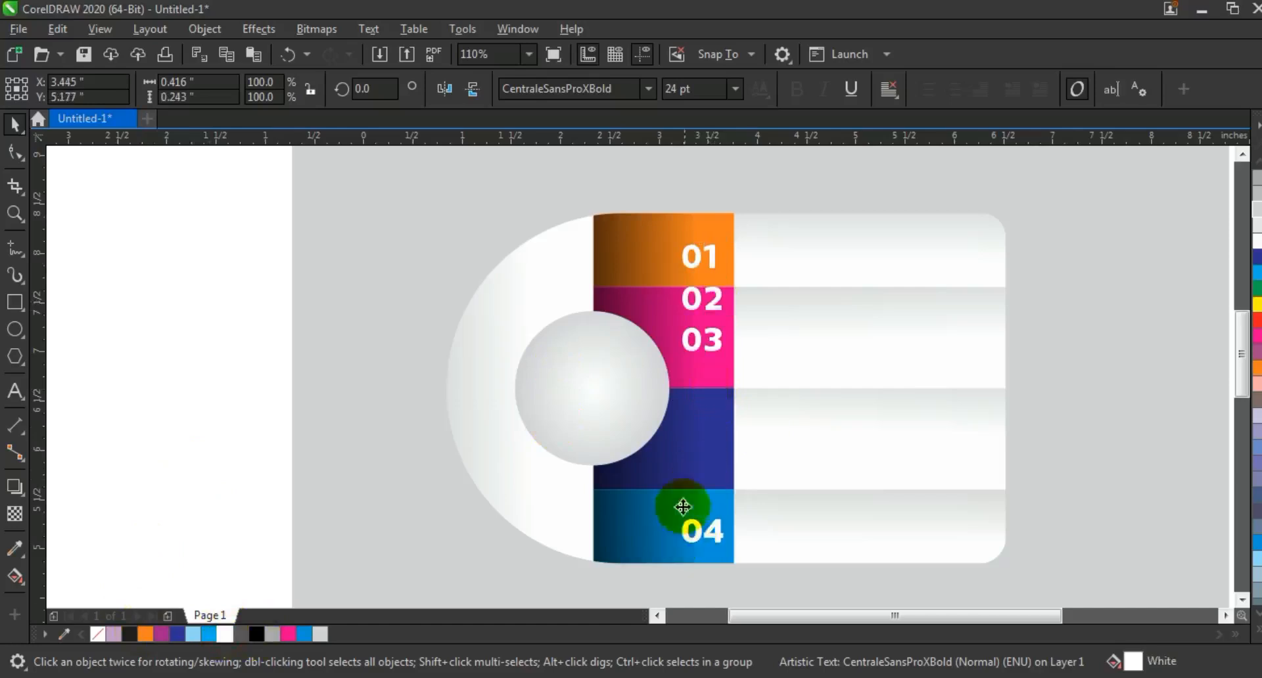
drag(709, 341, 716, 401)
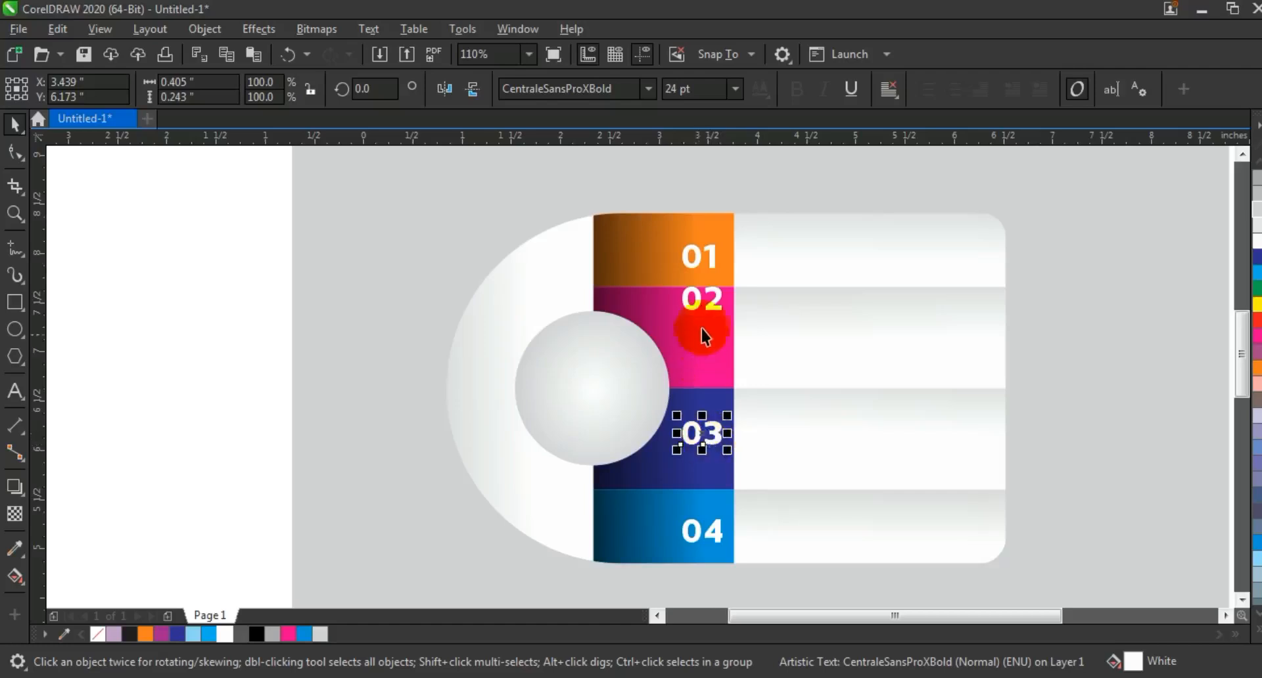
drag(716, 305, 711, 341)
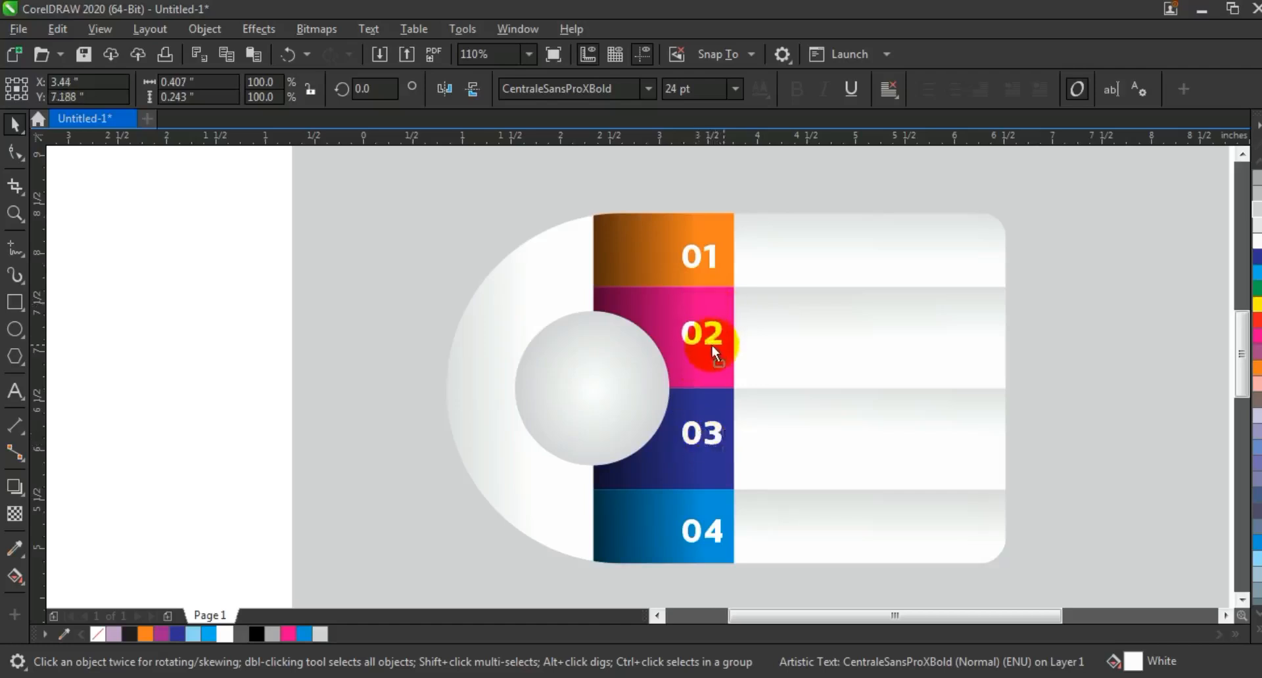
Fit the infographic with its background in view and inspect it in full-screen preview
click(254, 364)
scroll(219, 337, down, 4)
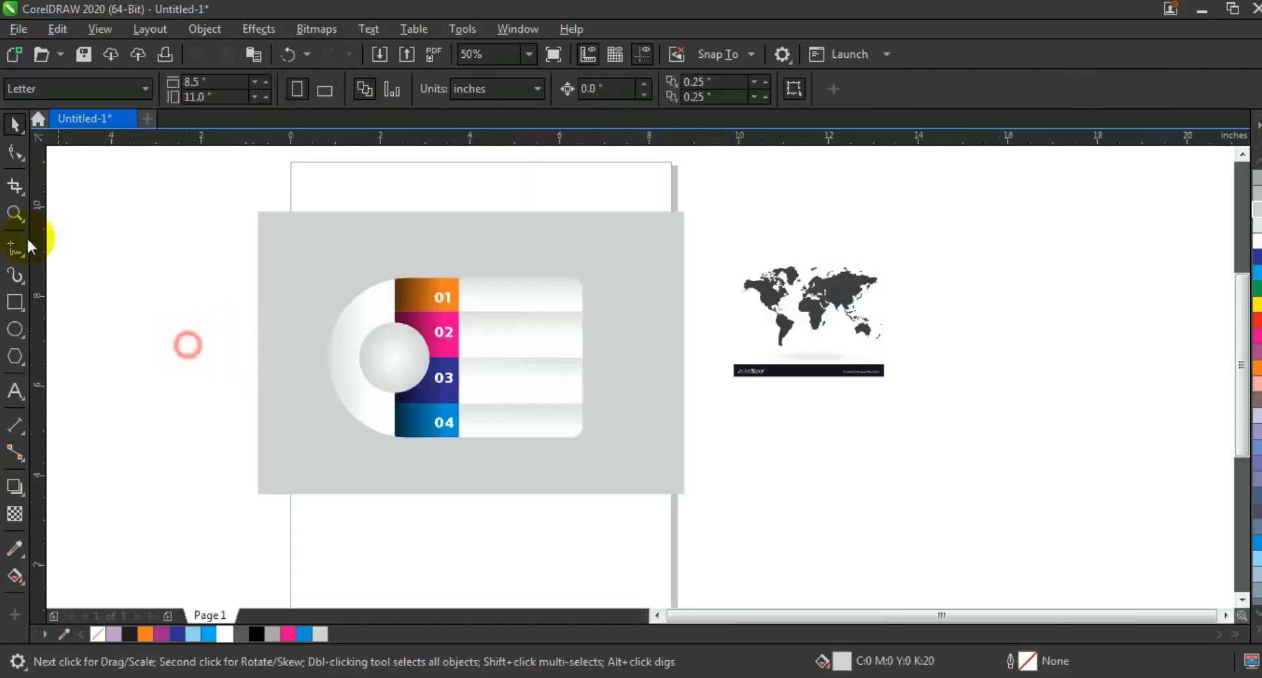
click(14, 214)
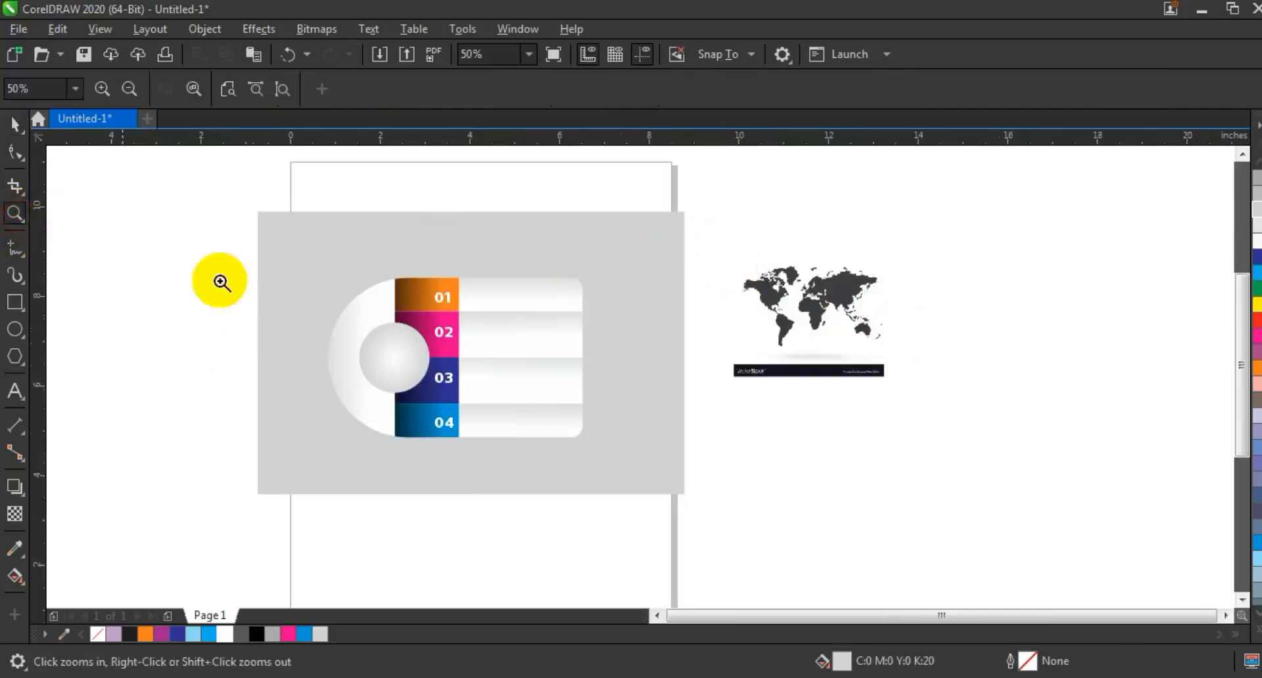
click(14, 152)
click(933, 355)
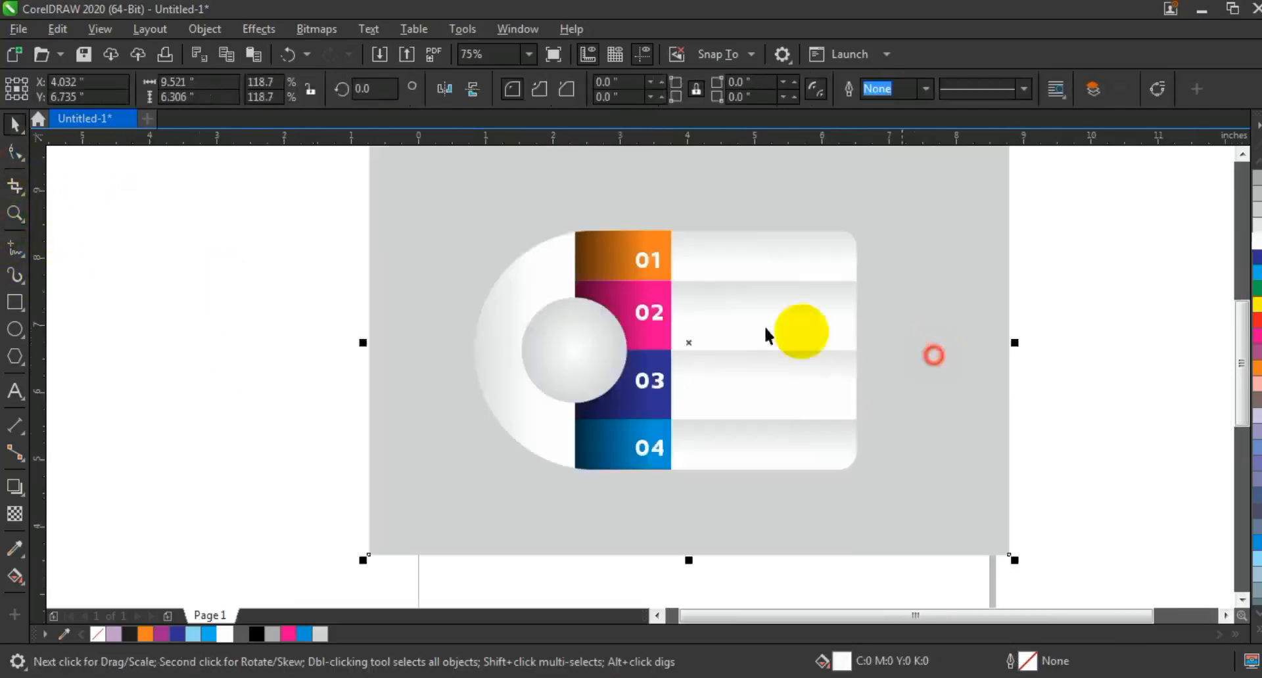
key(shift+F2)
click(1062, 322)
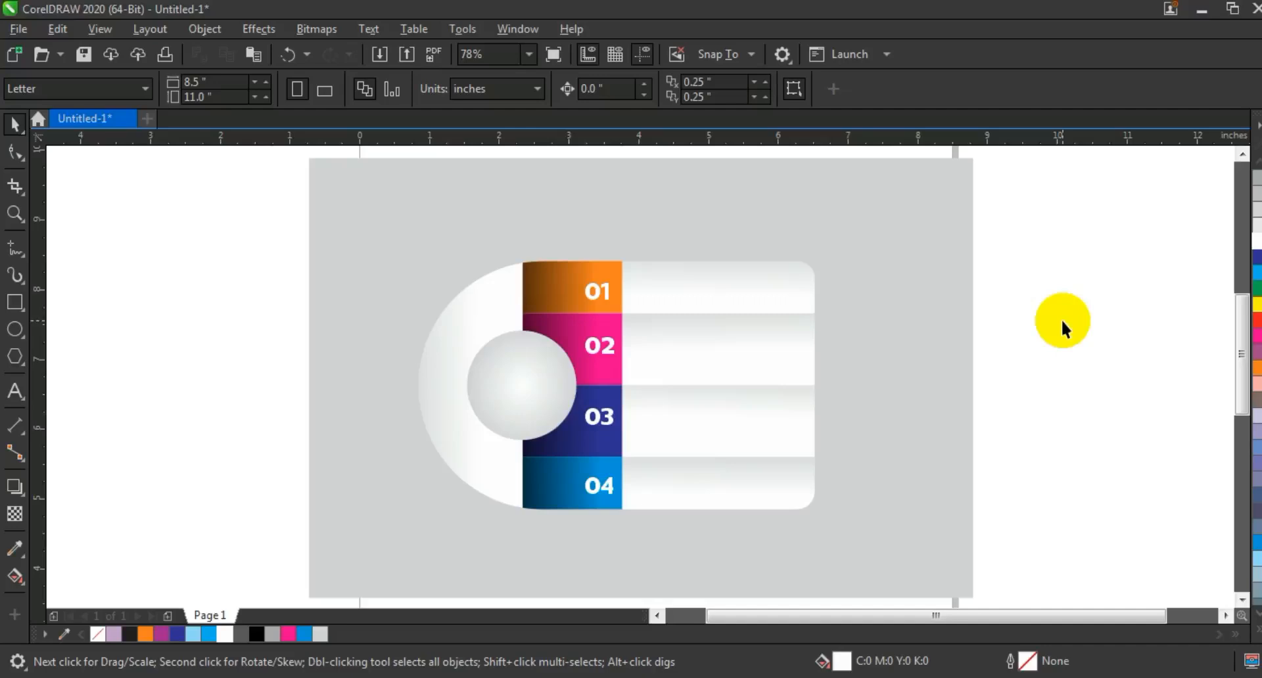
key(F9)
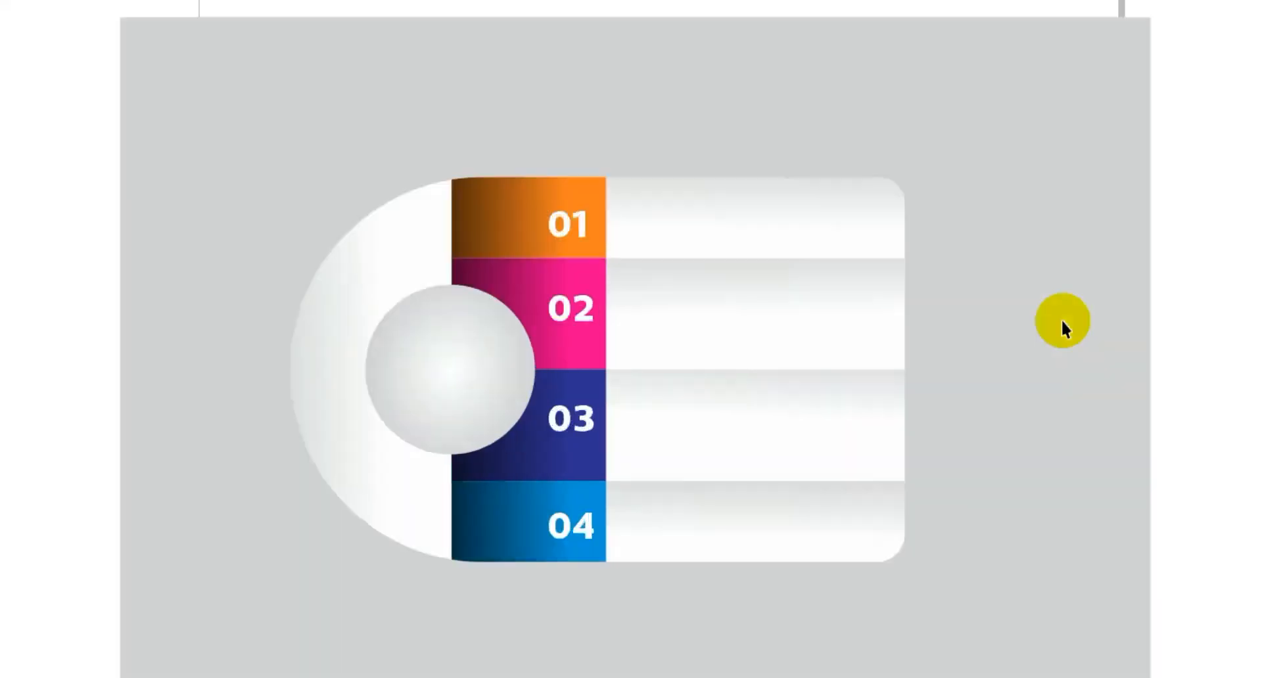